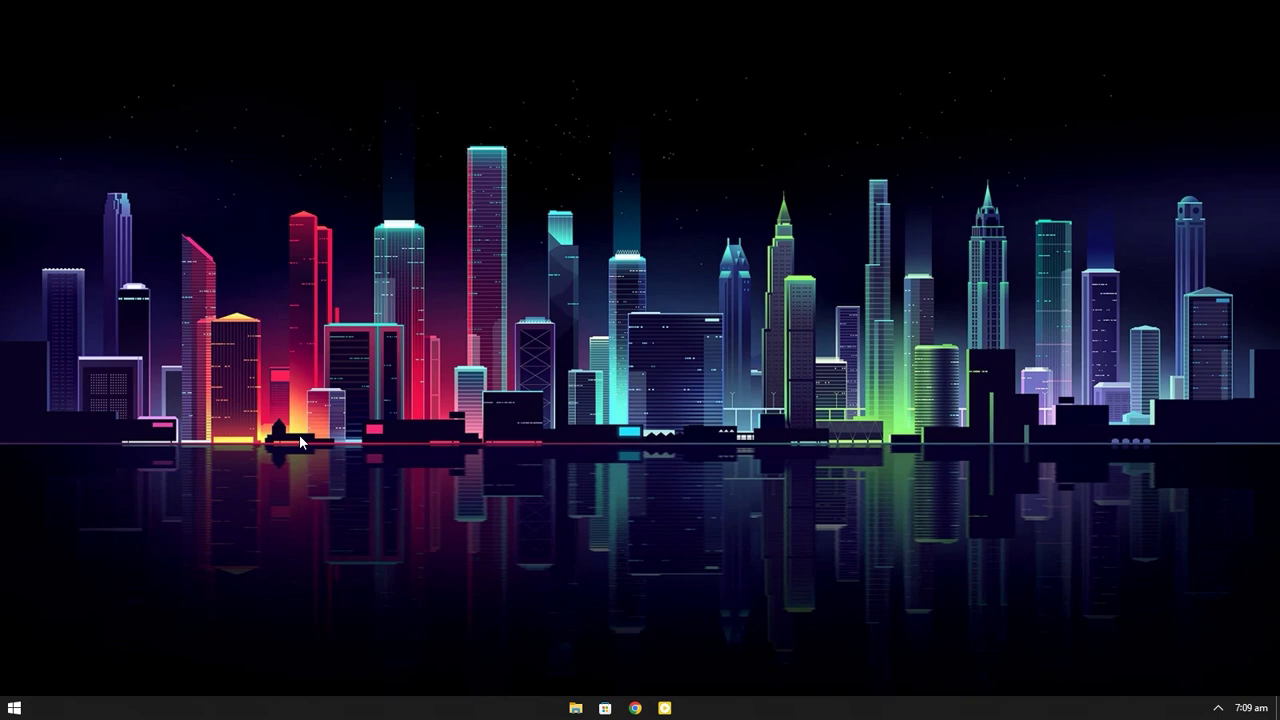
Step: Launch Photoshop and create a new Print A4 document named CV
key(super)
click(457, 634)
click(522, 392)
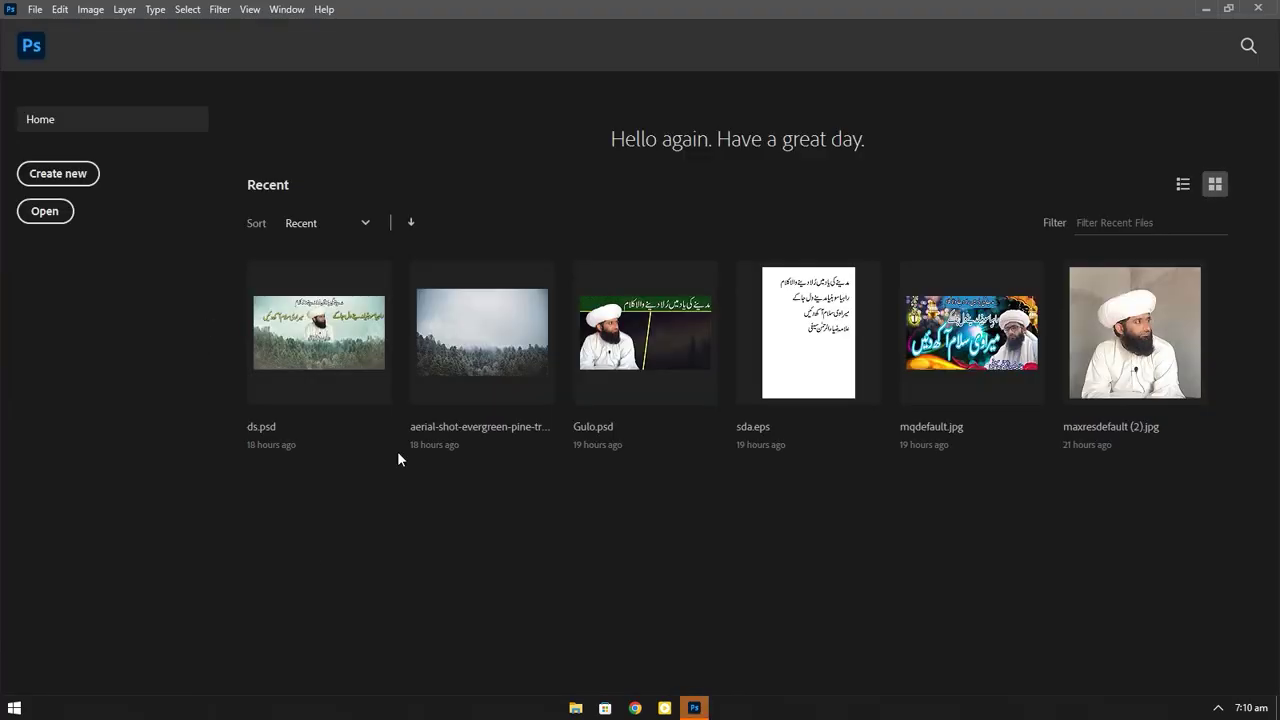
click(58, 174)
click(401, 90)
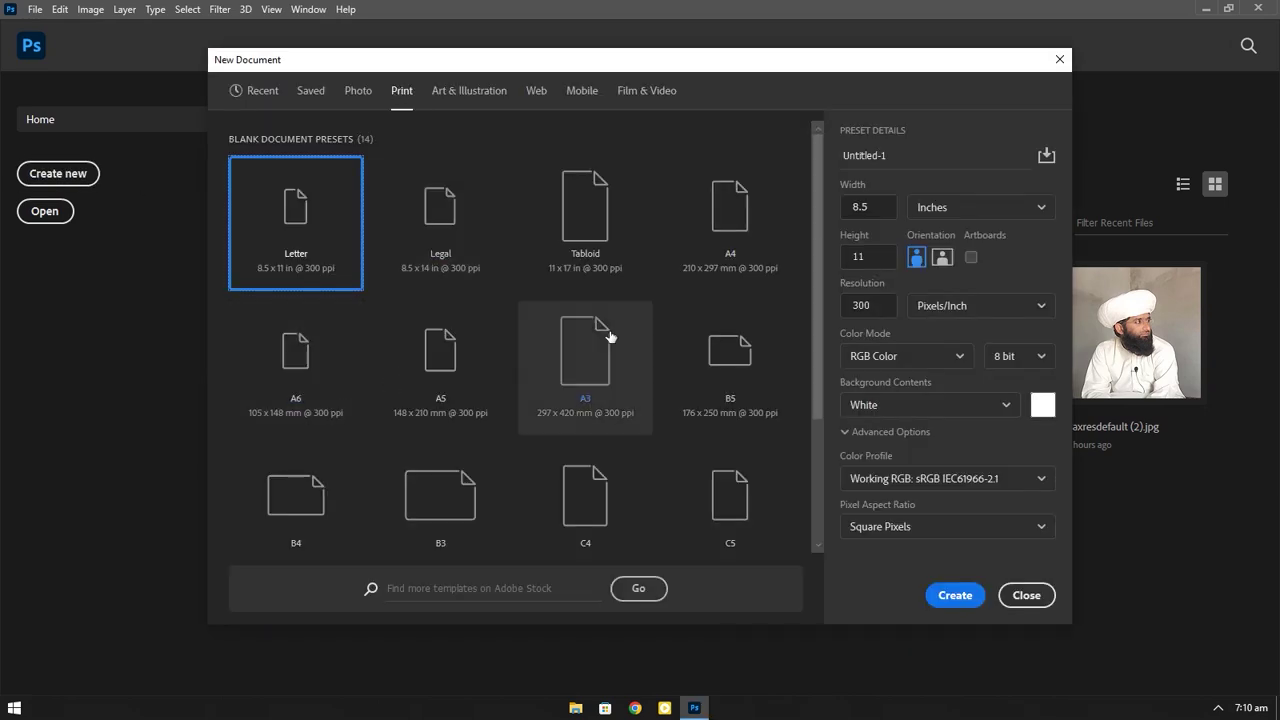
click(745, 250)
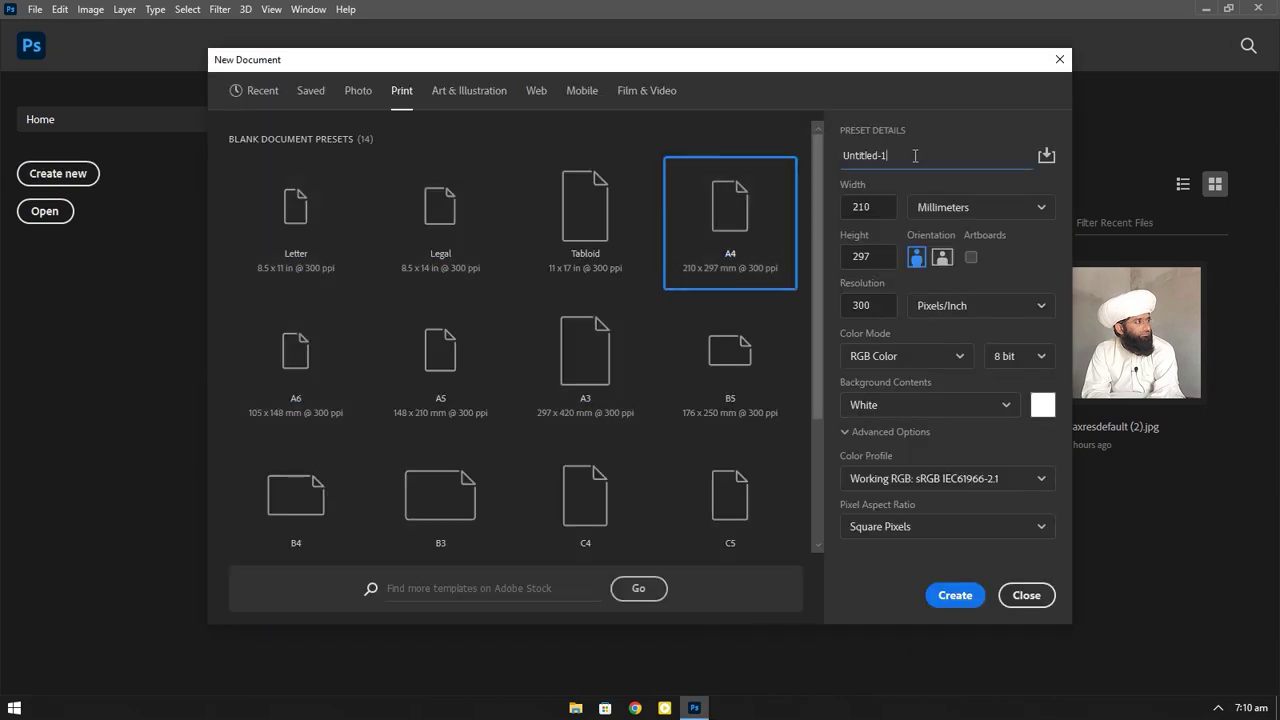
click(1028, 149)
text(CV)
click(960, 597)
Step: Fill the background with a pale mint Solid Color layer (#bbffbe) and convert it to a smart object
click(1188, 685)
click(1185, 413)
key(Escape)
click(1188, 685)
click(1185, 413)
text(b4ffa8)
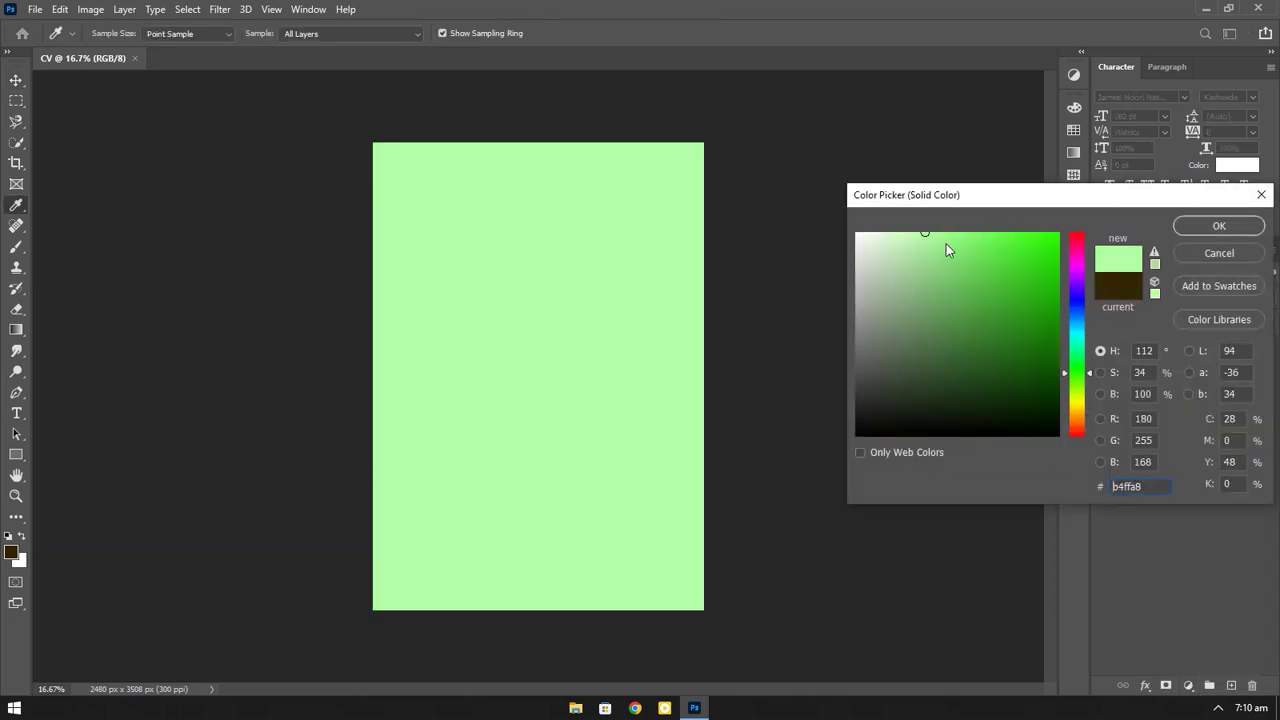
drag(924, 232, 909, 221)
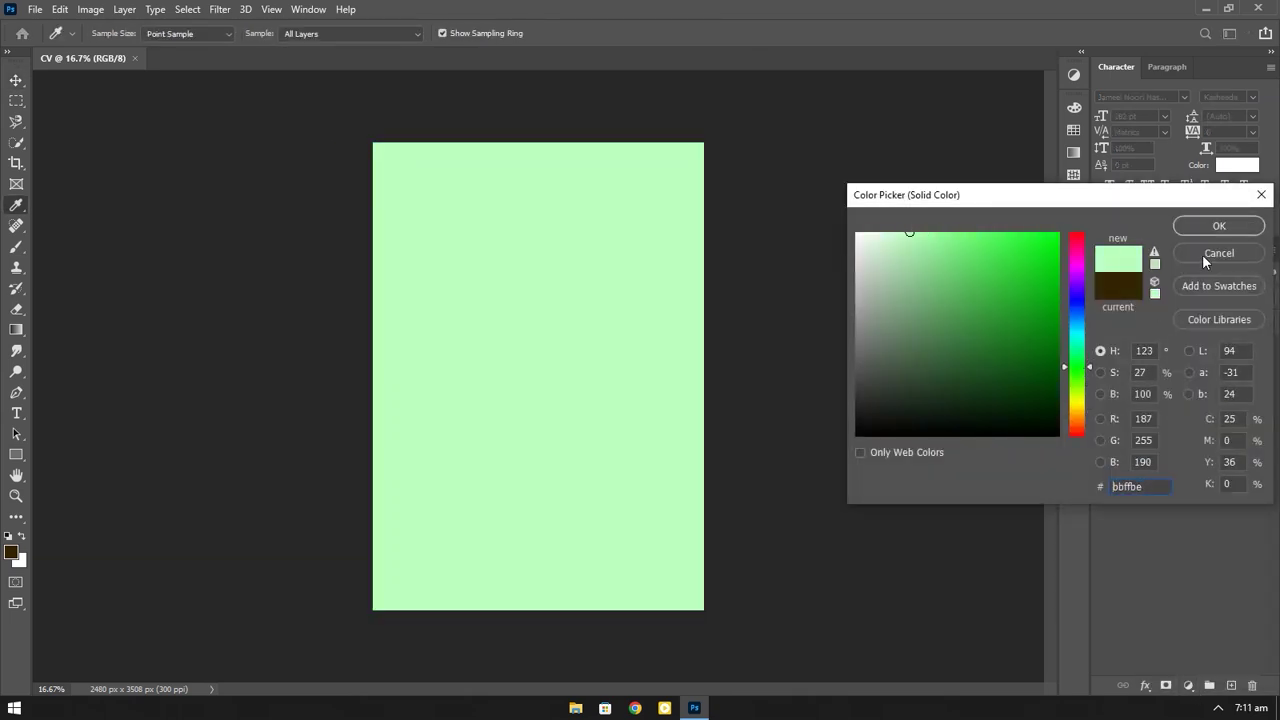
click(1219, 226)
right_click(1180, 350)
click(1080, 240)
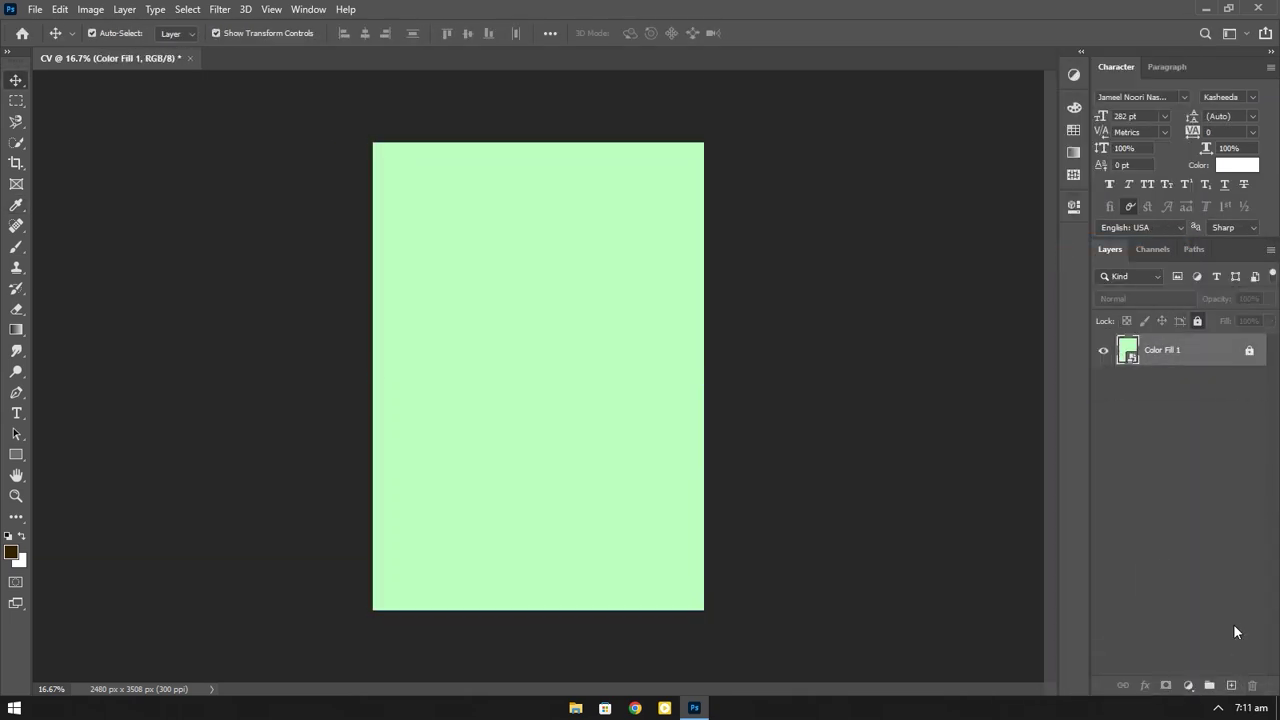
Step: Draw a wide rectangle across the page bottom filled with dark green #1f3f27
click(16, 454)
drag(260, 639, 878, 571)
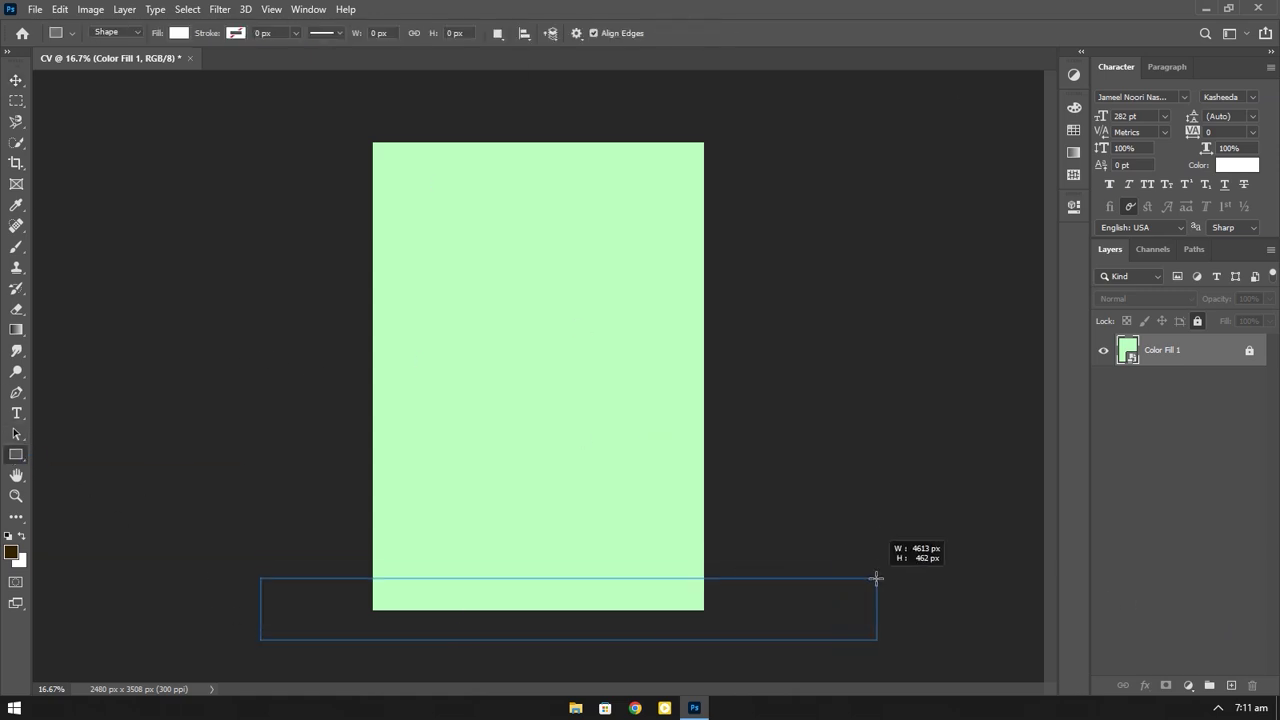
click(849, 302)
click(1050, 335)
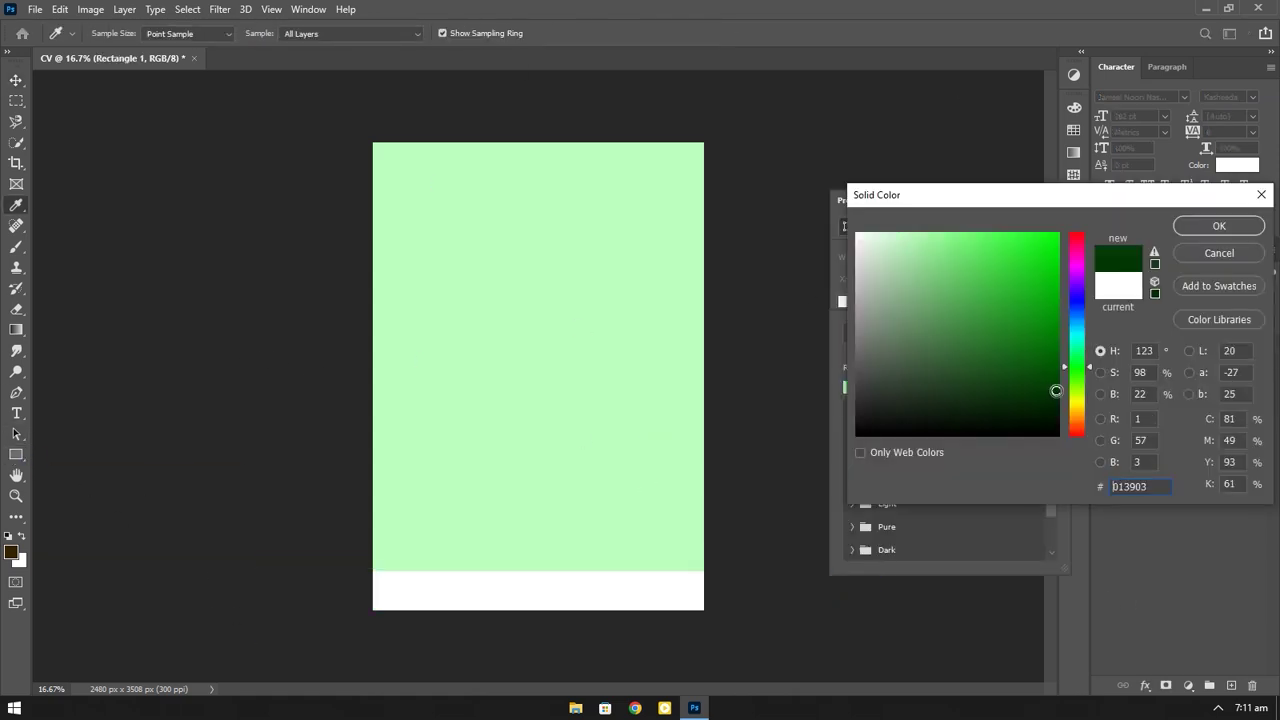
key(Return)
click(1049, 332)
click(957, 383)
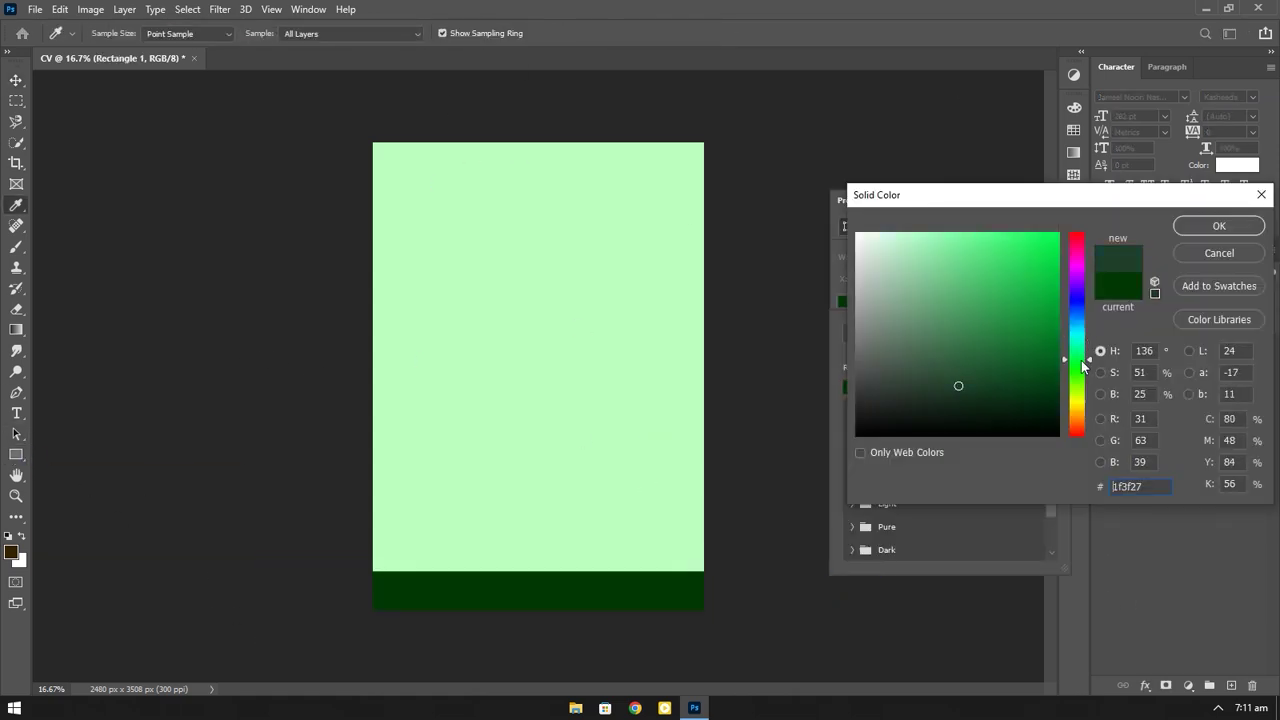
click(1219, 224)
Step: Rename the bottom bar layer to Border
key(v)
double_click(1165, 350)
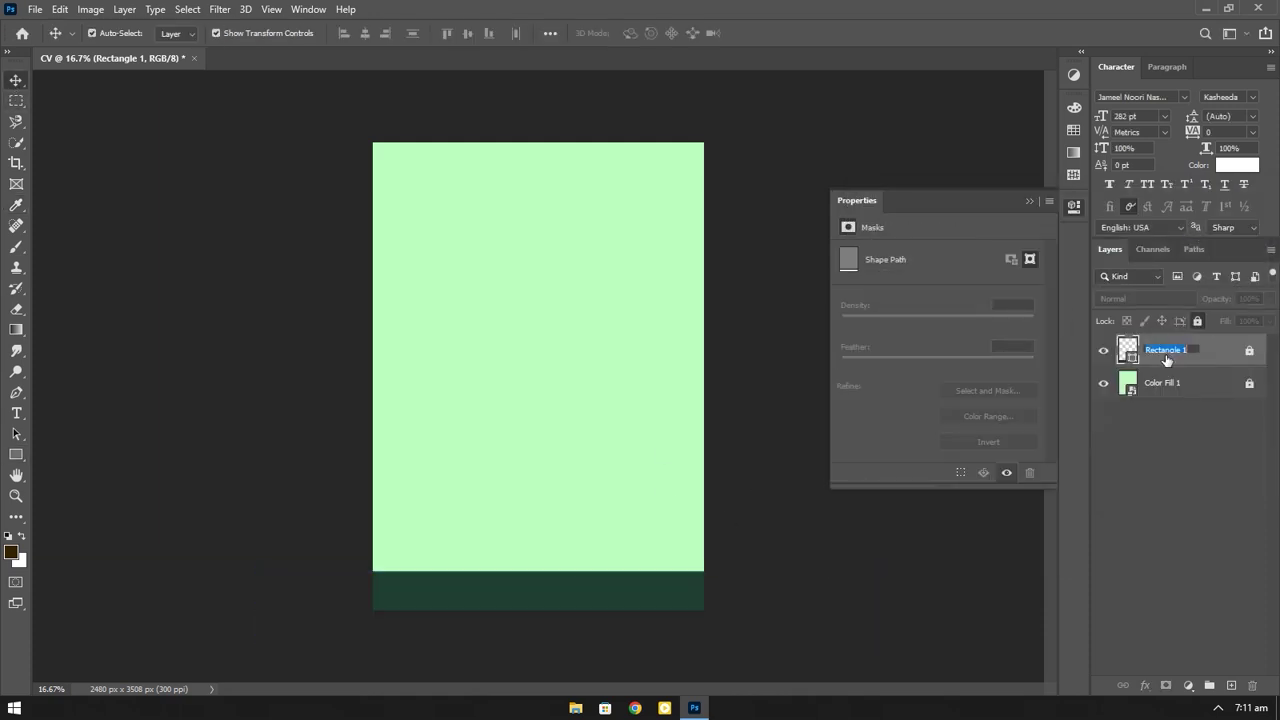
text(rder)
click(1092, 455)
click(16, 433)
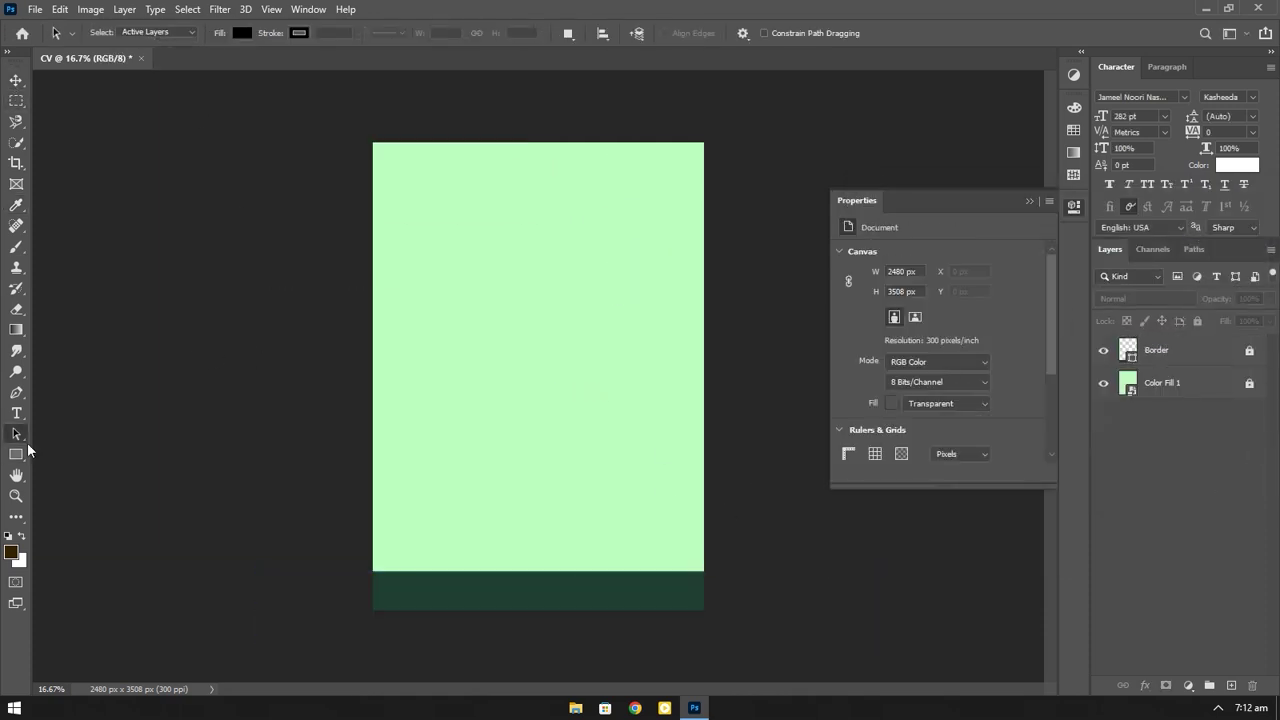
Step: Show rulers in millimetres, then place and lock a vertical guide at the page centre
key(ctrl+r)
click(271, 9)
right_click(132, 76)
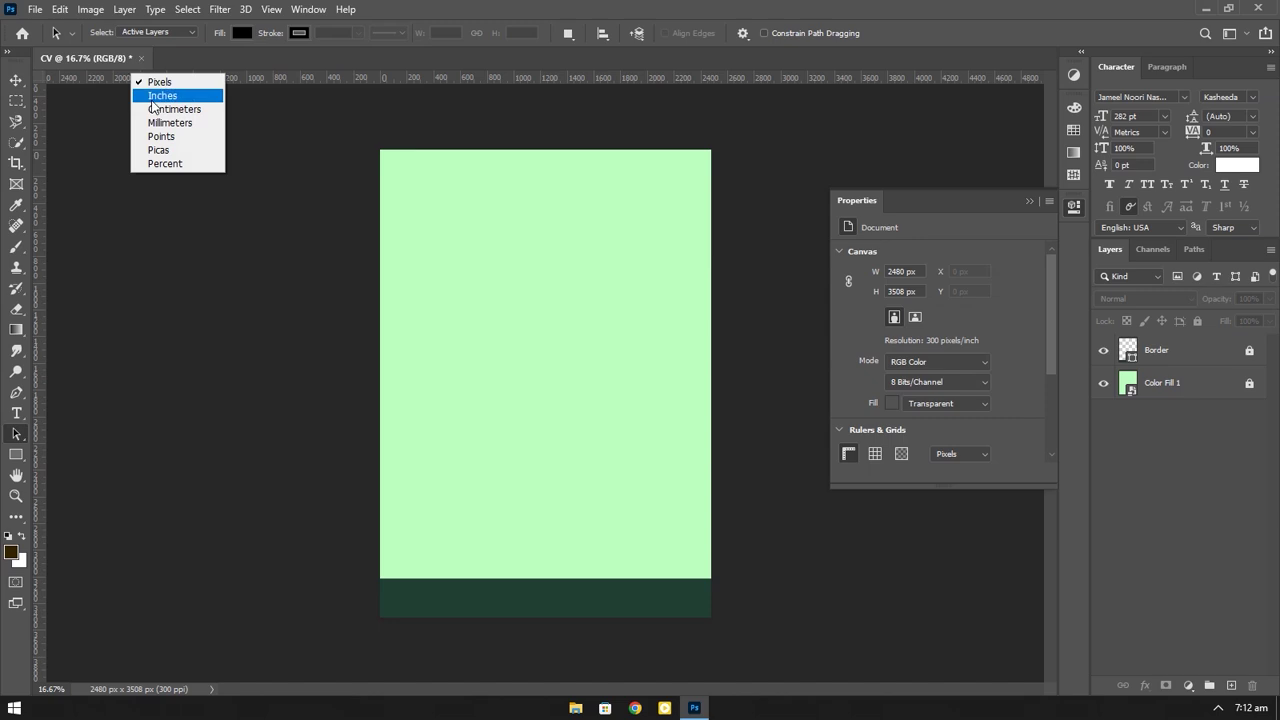
click(189, 123)
drag(40, 198, 548, 260)
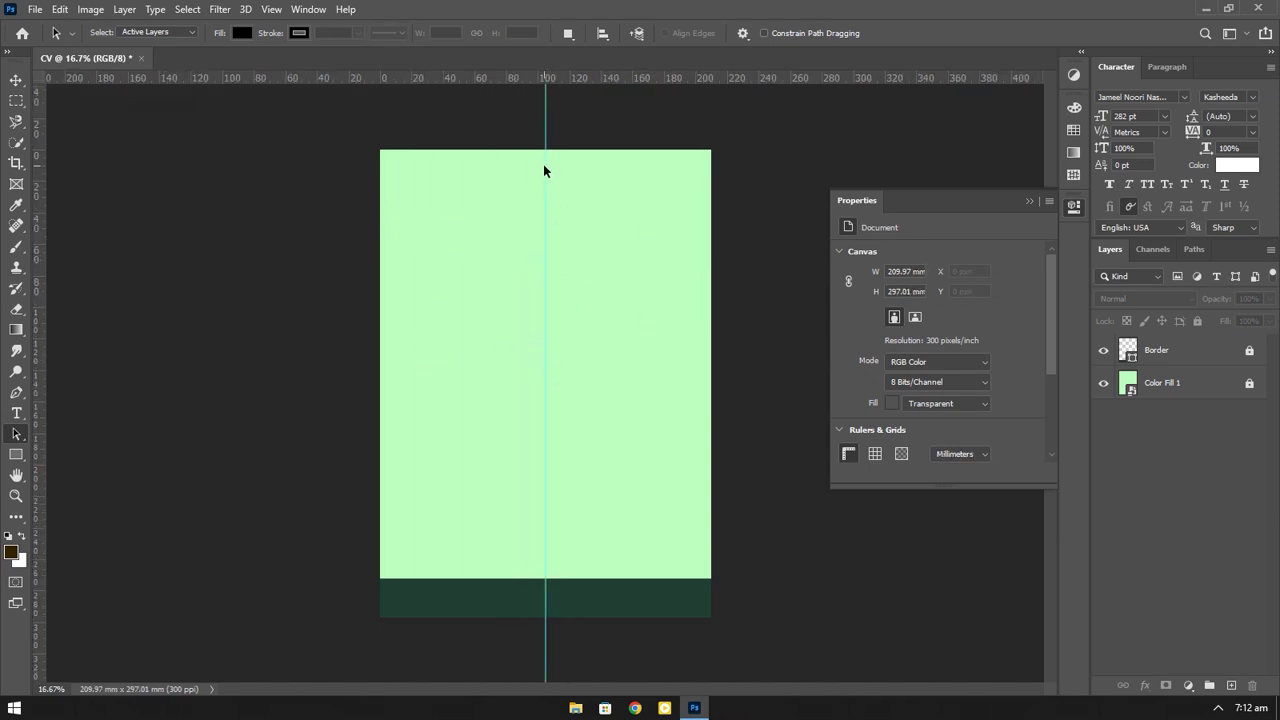
click(271, 9)
click(300, 411)
Step: Draw a dark green rectangle from the top-left corner to the centre guide
key(u)
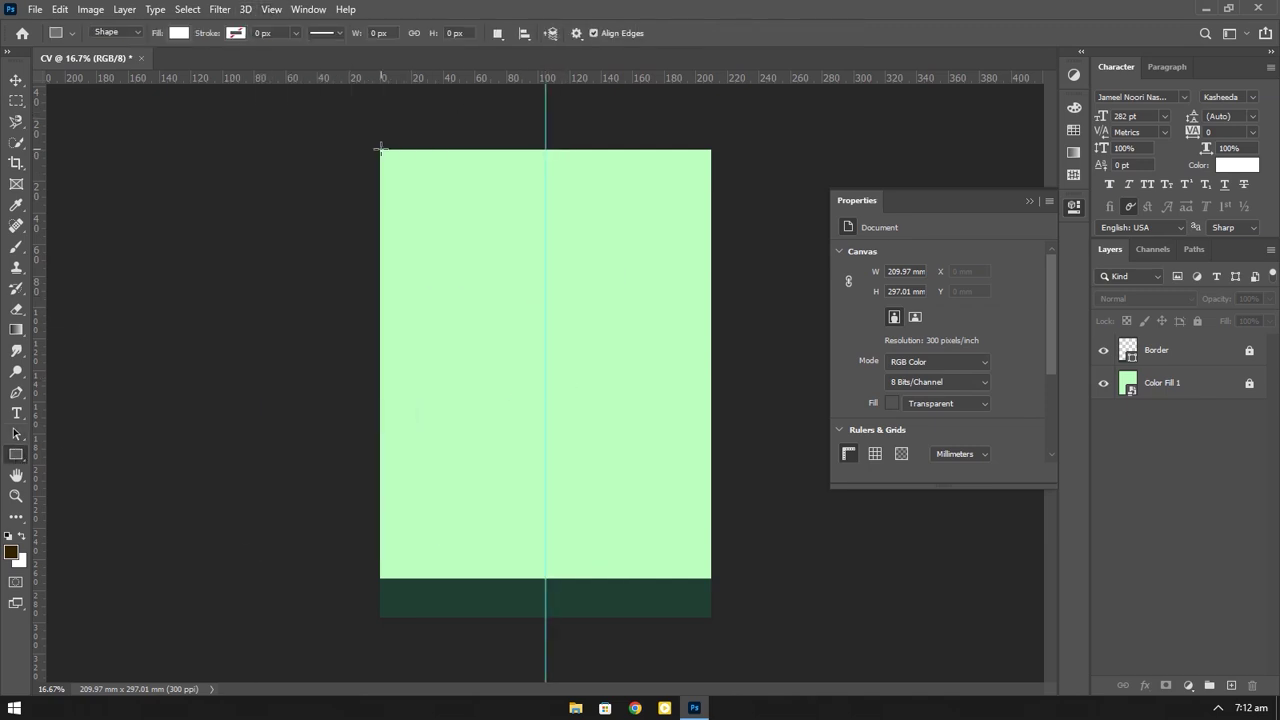
drag(548, 244, 546, 245)
click(848, 301)
click(846, 386)
click(16, 80)
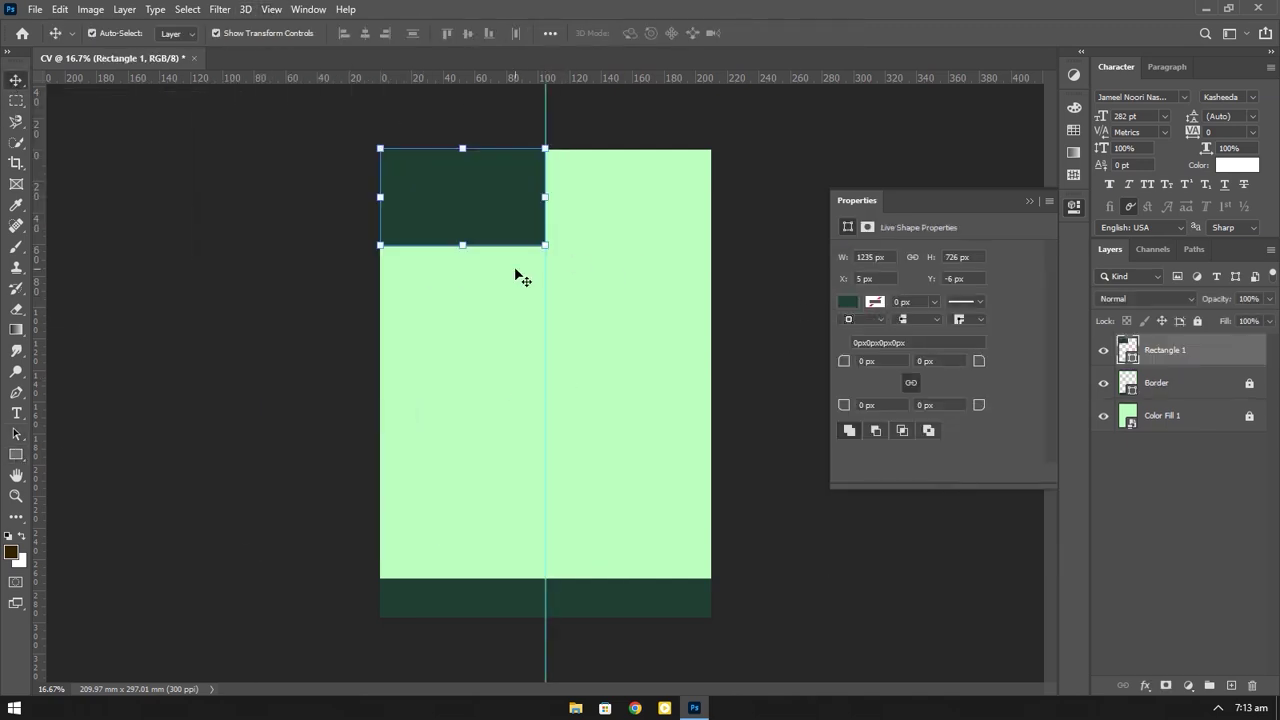
Step: Raise the block's bottom-left anchor to slant its lower edge
click(16, 433)
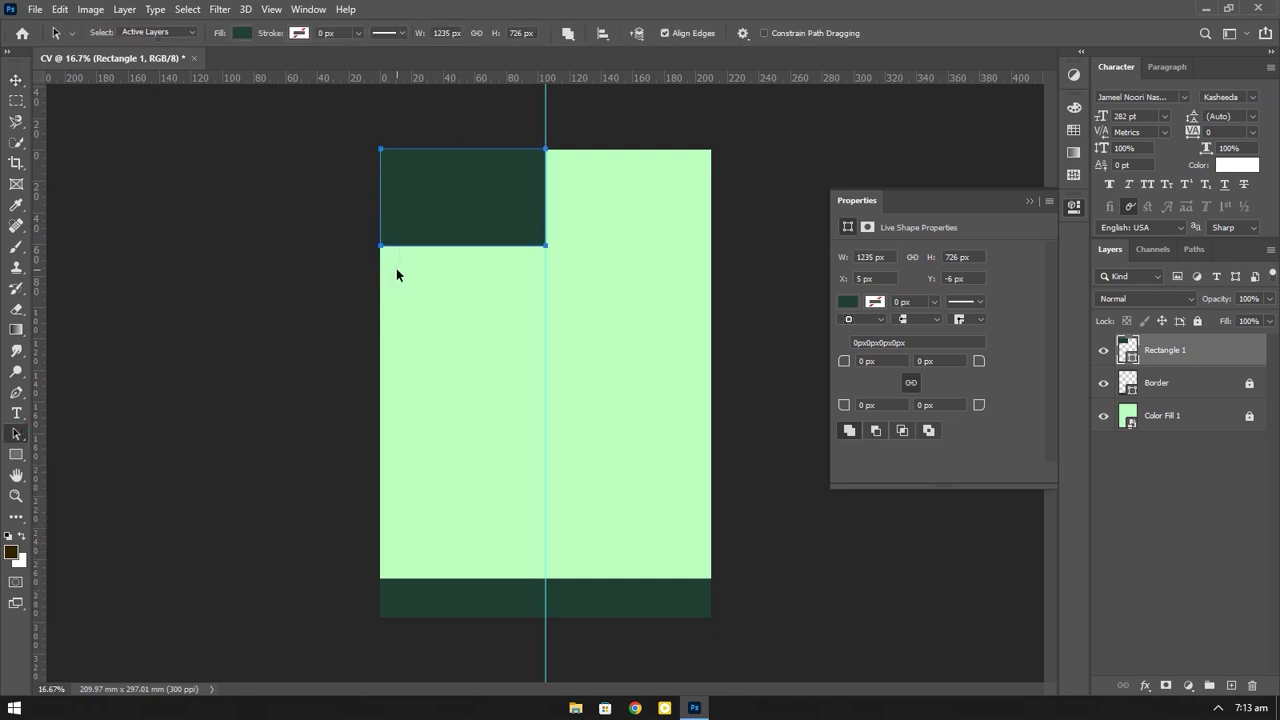
drag(381, 250, 380, 237)
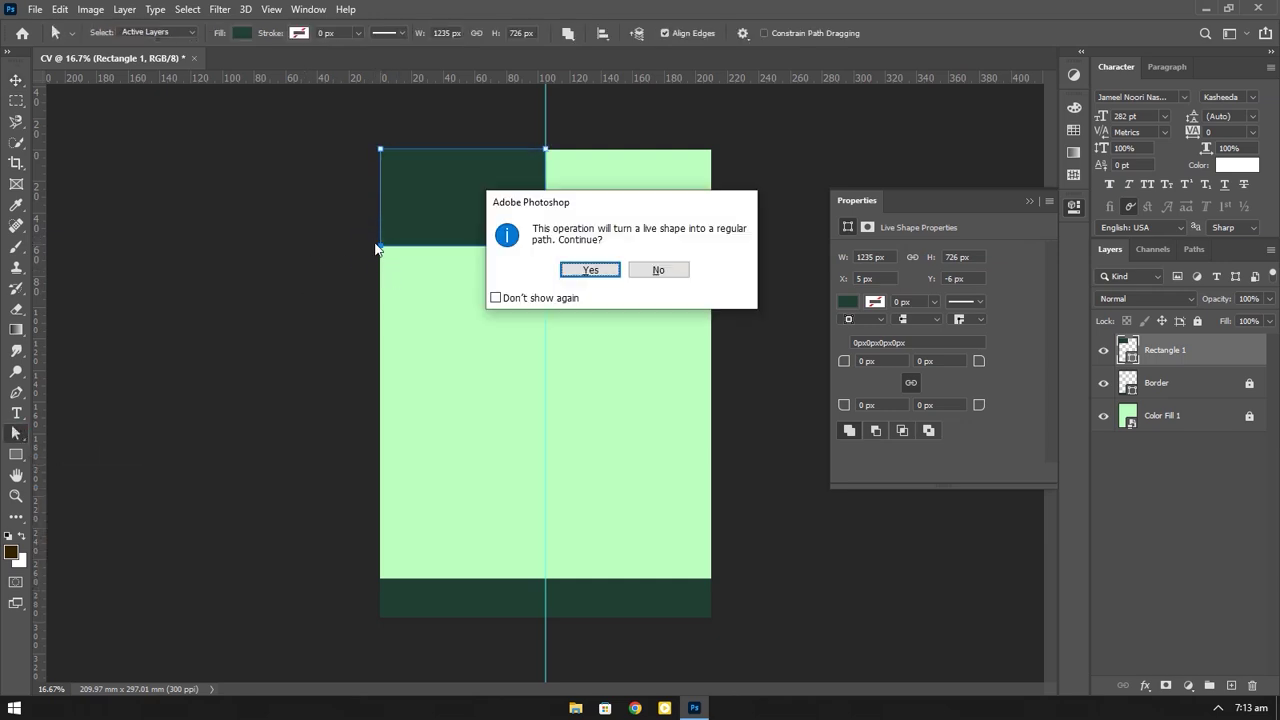
key(Return)
key(v)
Step: Duplicate the slanted block, flip it horizontally, and move it into the right half
key(ctrl+t)
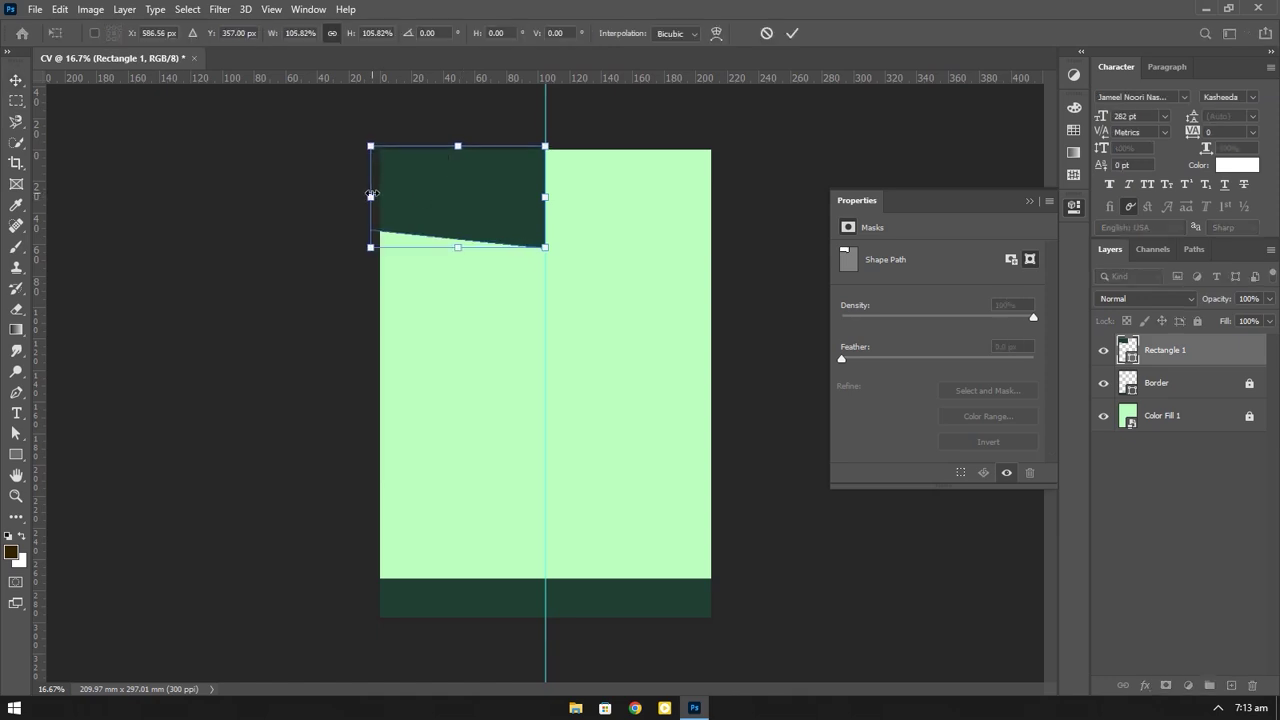
key(ctrl+j)
key(ctrl+t)
key(alt+e)
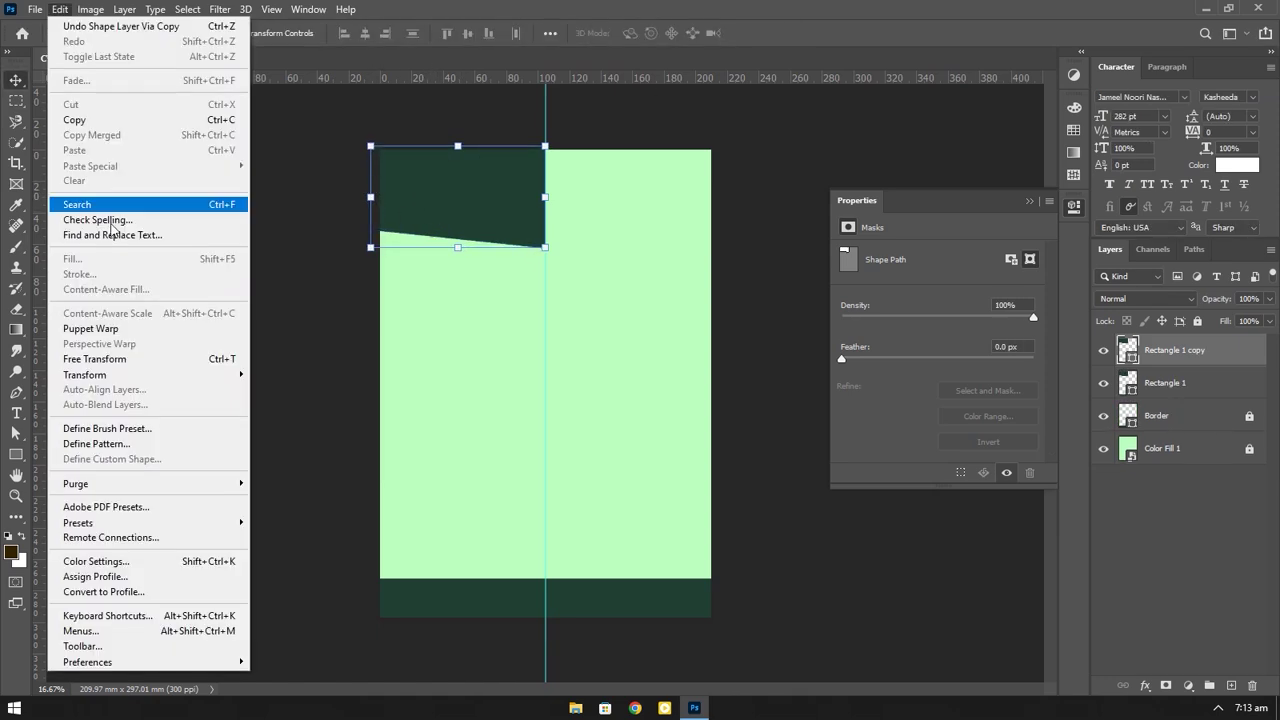
key(Escape)
right_click(486, 210)
click(537, 463)
key(Return)
drag(486, 200, 674, 171)
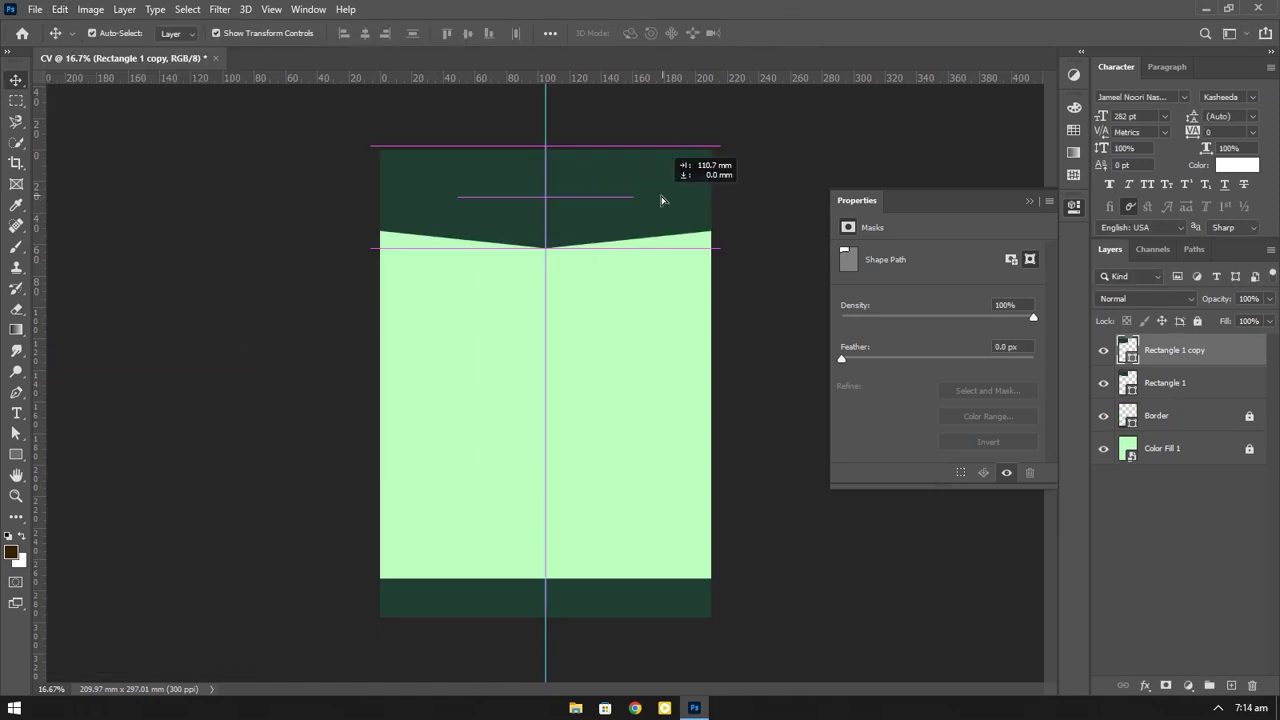
Step: Merge both halves into one smart object named Upper Border
drag(723, 363, 485, 187)
right_click(1170, 366)
click(1100, 243)
double_click(1175, 350)
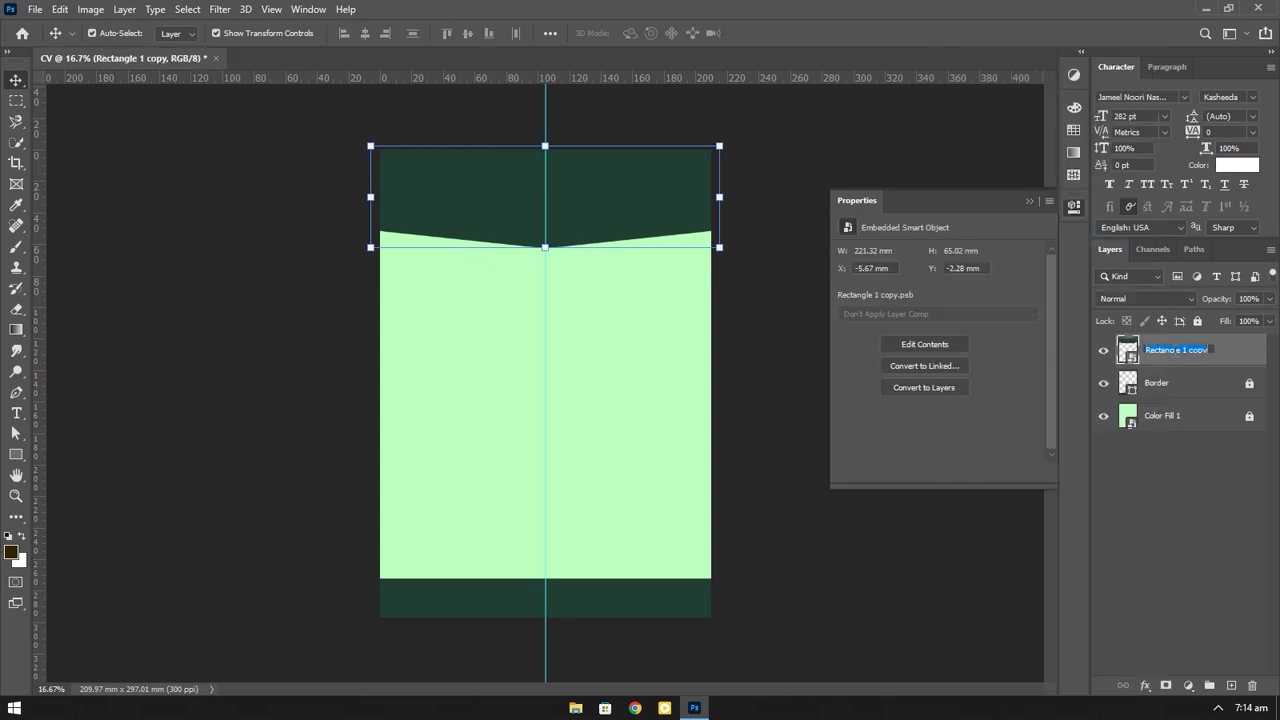
text(Upper Border)
click(1213, 471)
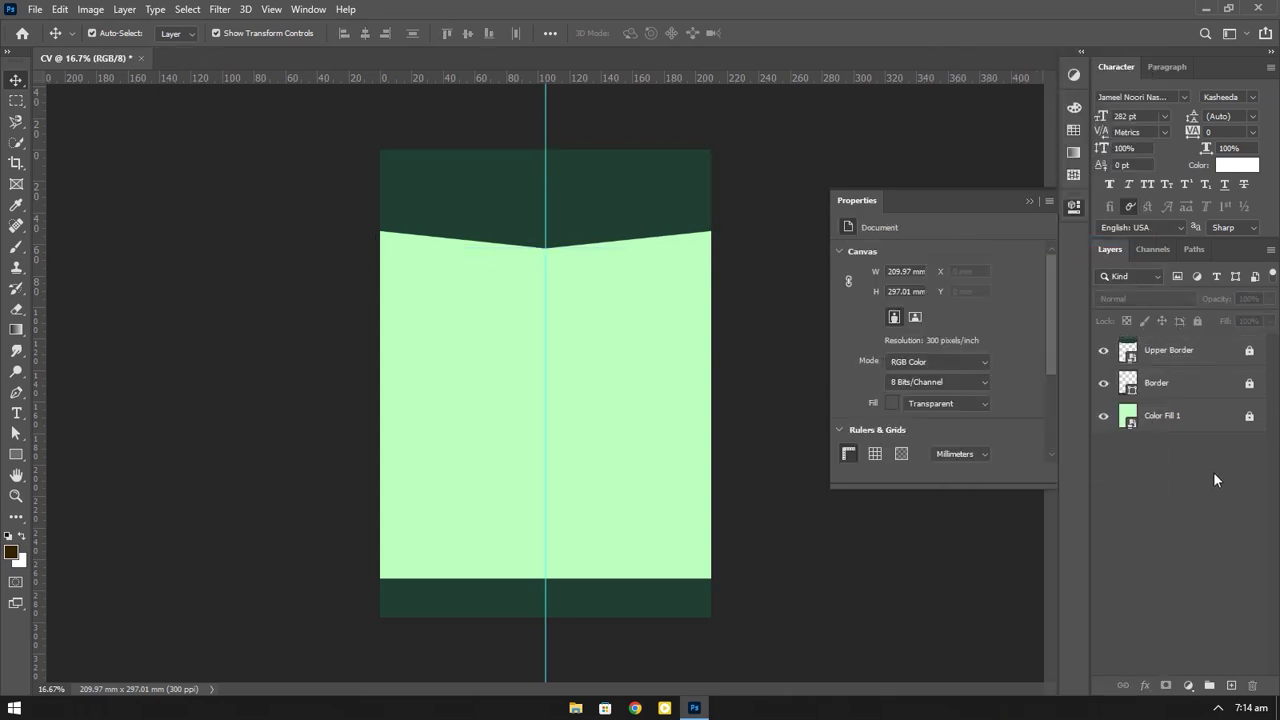
Step: Group all three background layers into the BG group
click(1205, 415)
shift+click(1207, 363)
key(ctrl+g)
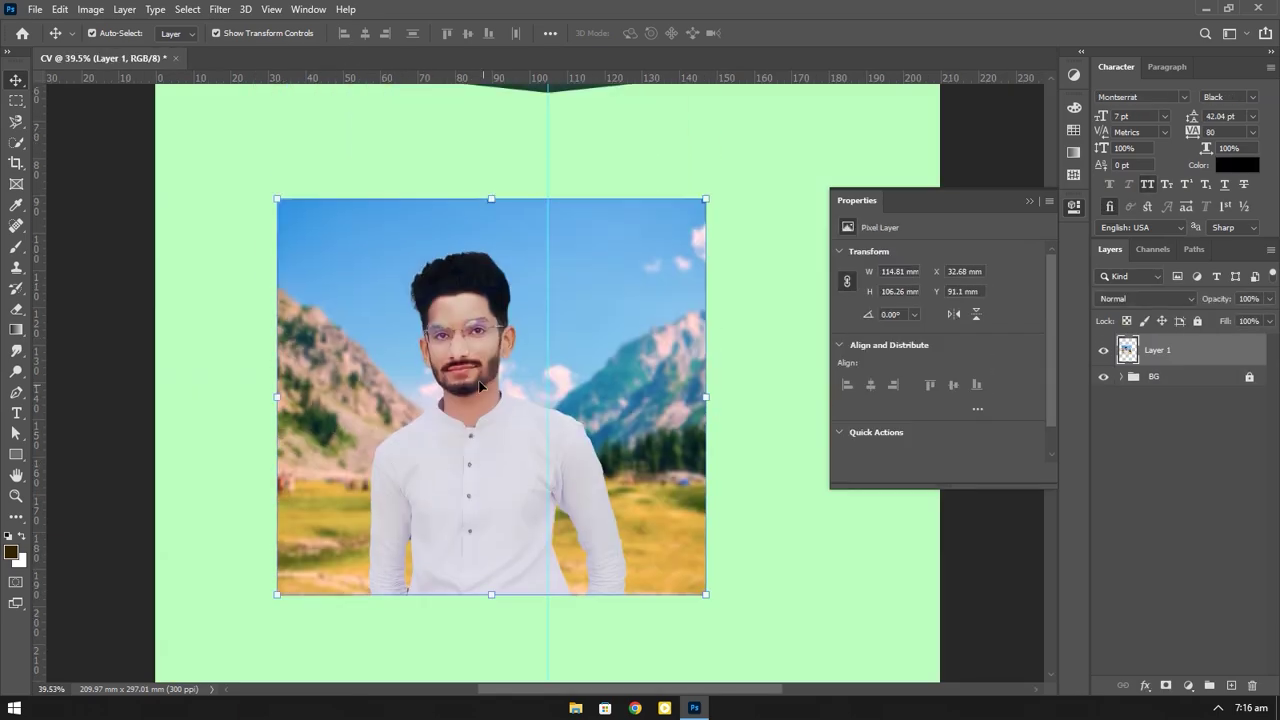
Step: Select the person in the photo and copy them to a new layer
click(187, 9)
click(213, 200)
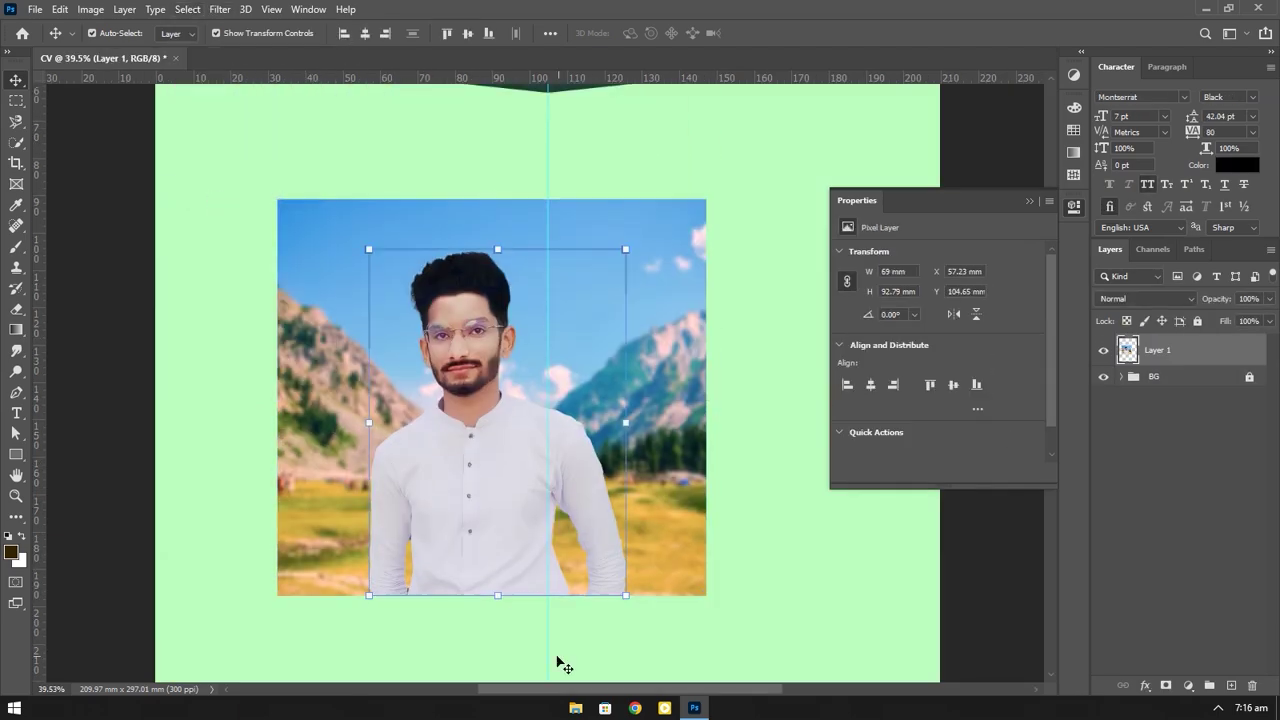
key(ctrl+j)
Step: Desaturate the original photo background with a Hue/Saturation adjustment layer
click(1230, 386)
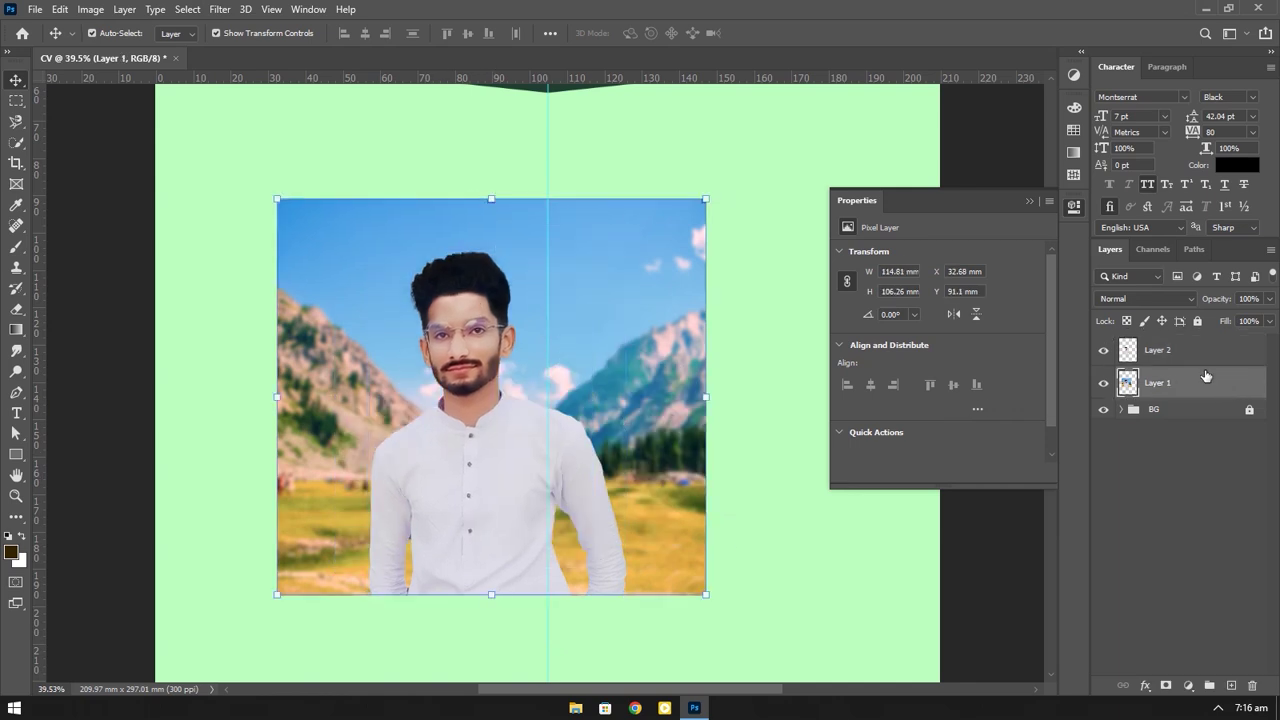
click(213, 9)
click(460, 252)
drag(870, 370, 953, 378)
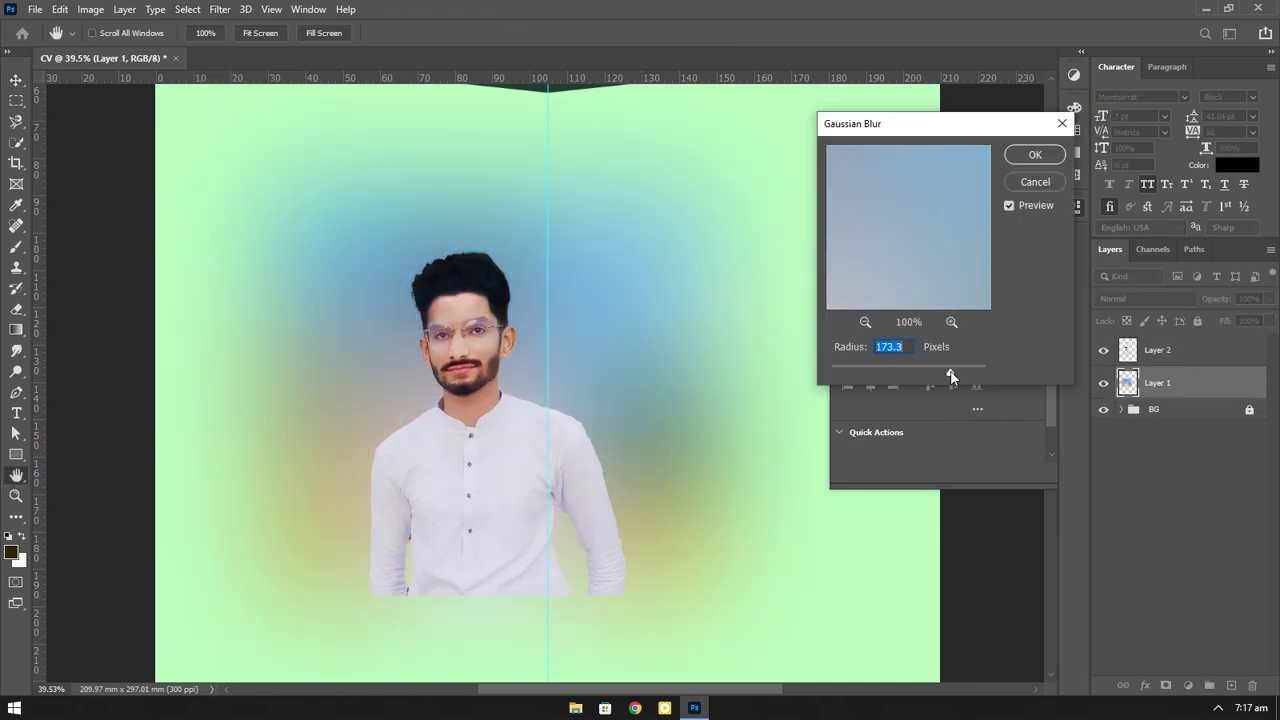
key(Escape)
click(1188, 685)
click(1185, 535)
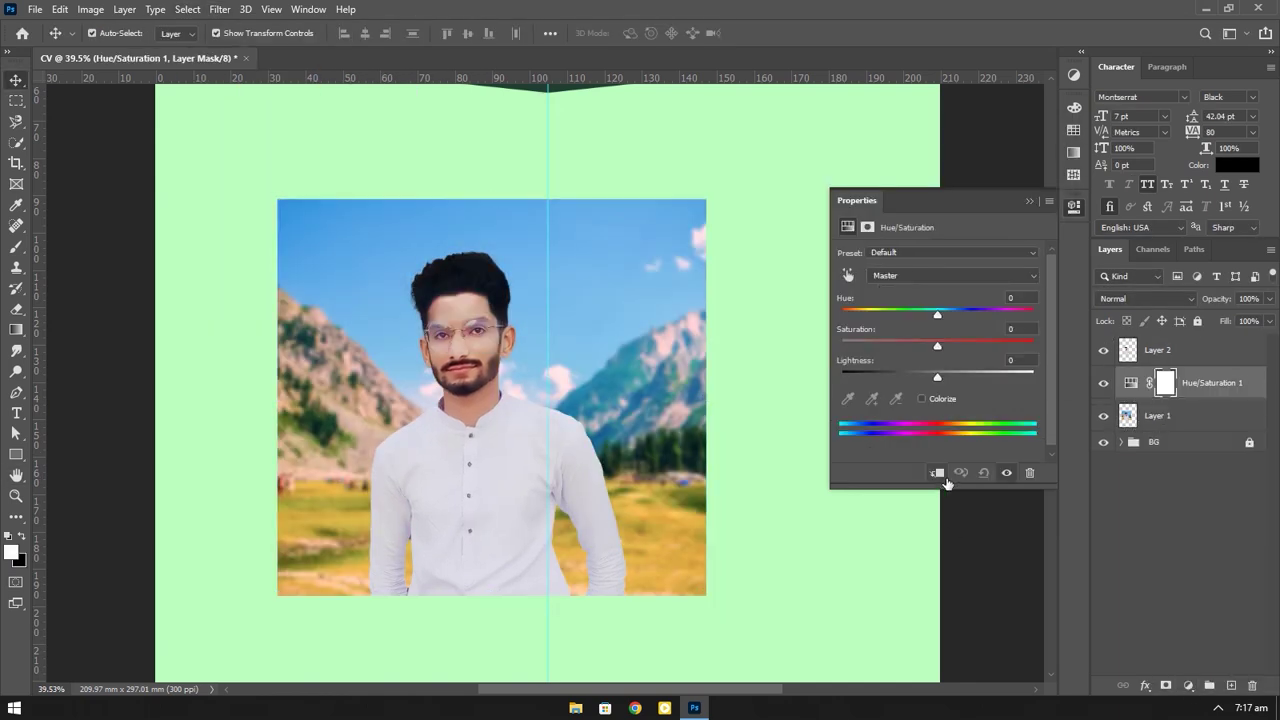
drag(937, 345, 843, 345)
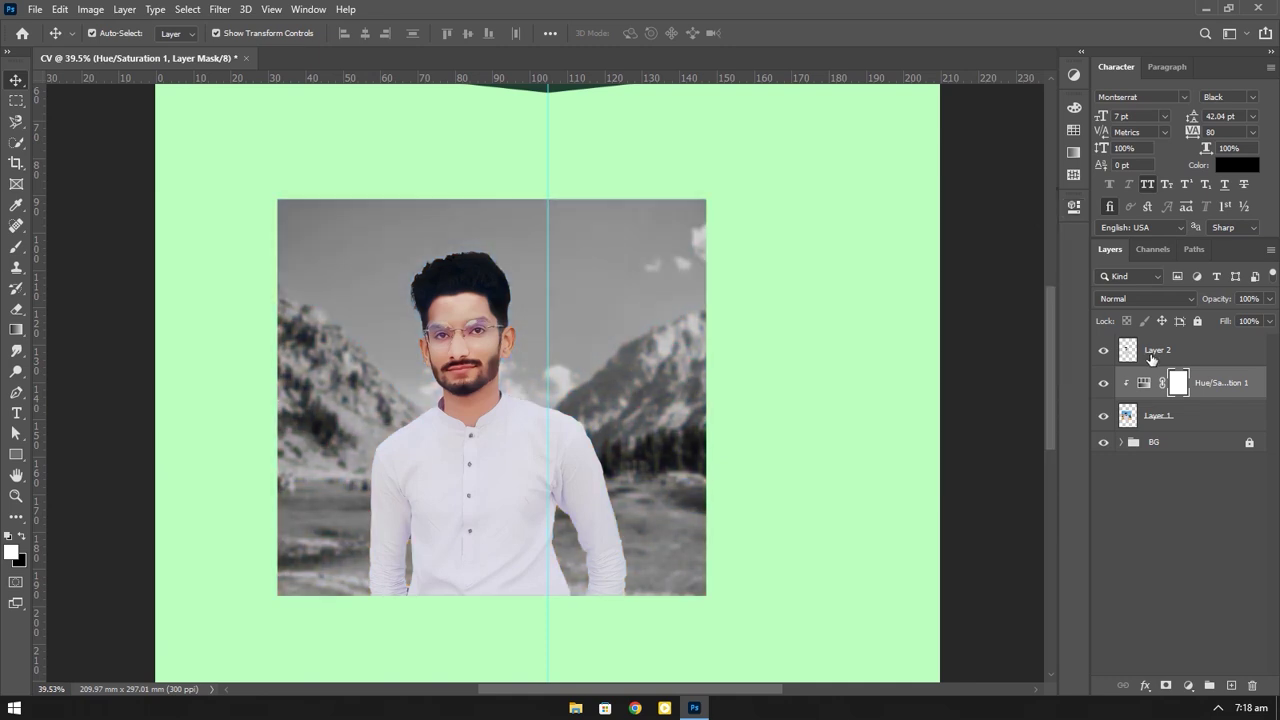
Step: Combine the photo and Hue/Saturation layers into smart object Layer 2
click(1157, 350)
shift+click(1160, 420)
right_click(1160, 420)
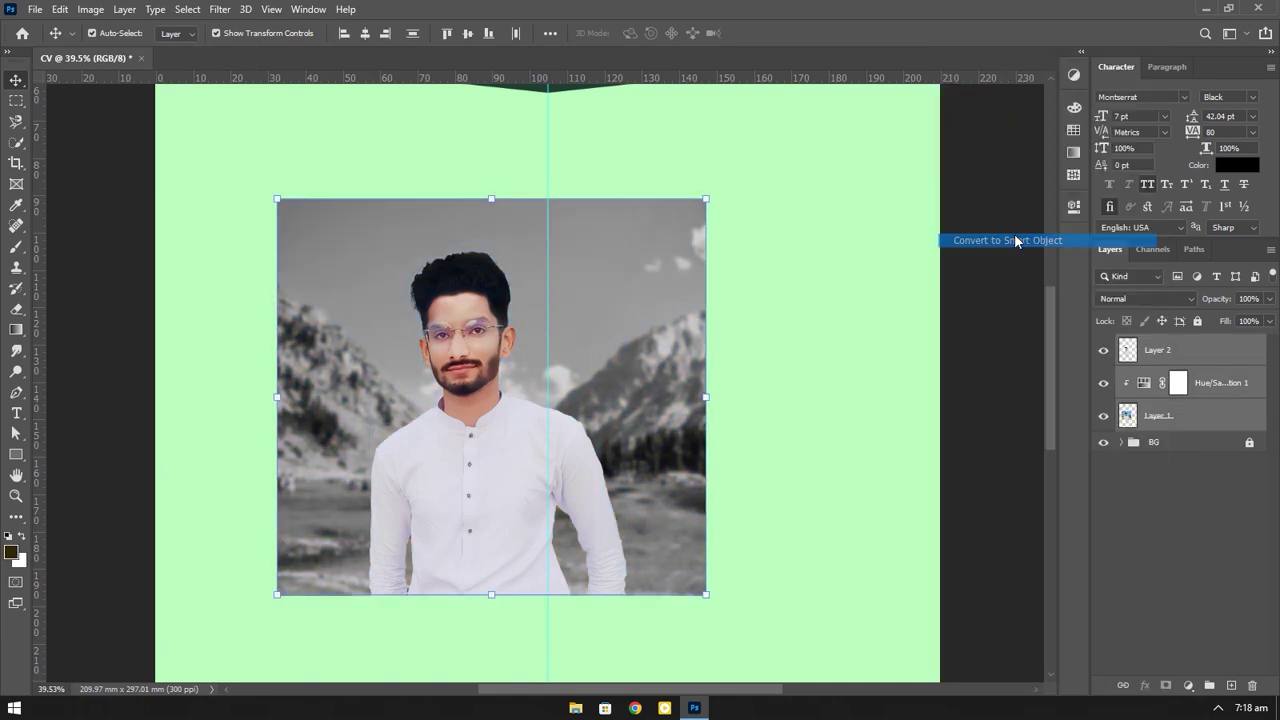
click(1014, 237)
Step: Zoom out to show the page top and pick the Ellipse shape tool
key(z)
scroll(451, 468, down, 1)
scroll(451, 468, down, 1)
key(v)
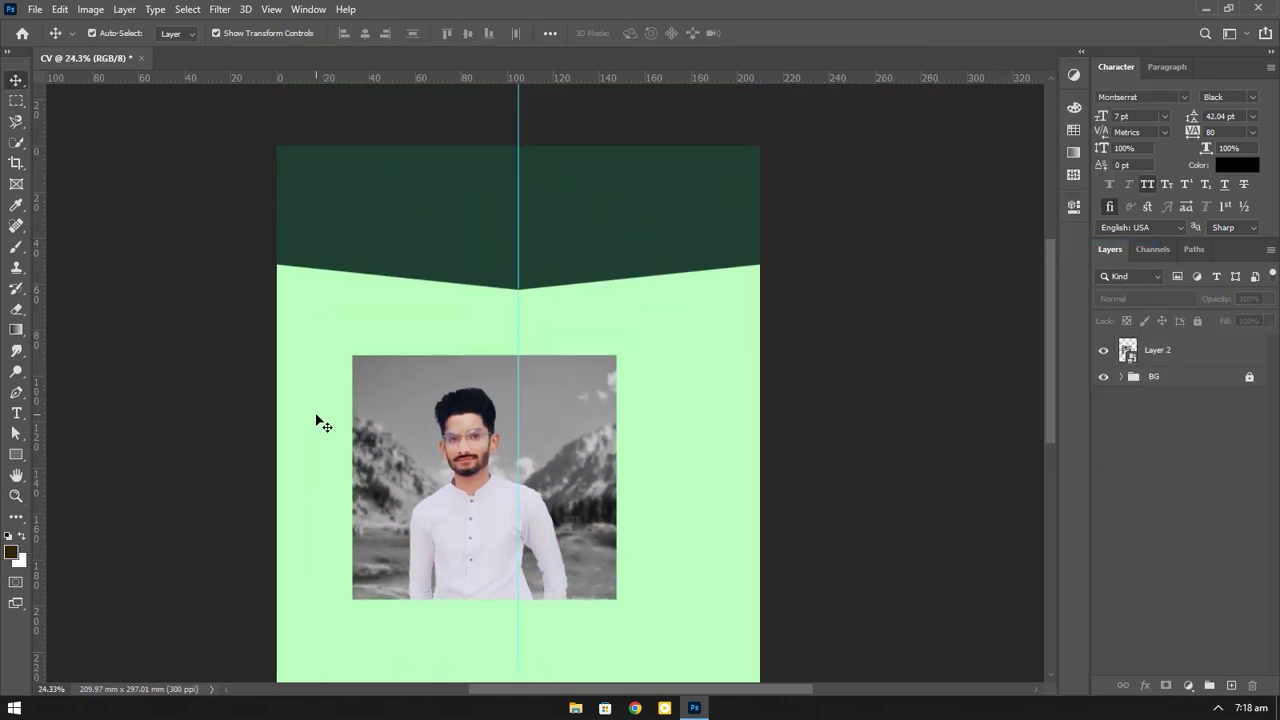
right_click(19, 460)
click(70, 482)
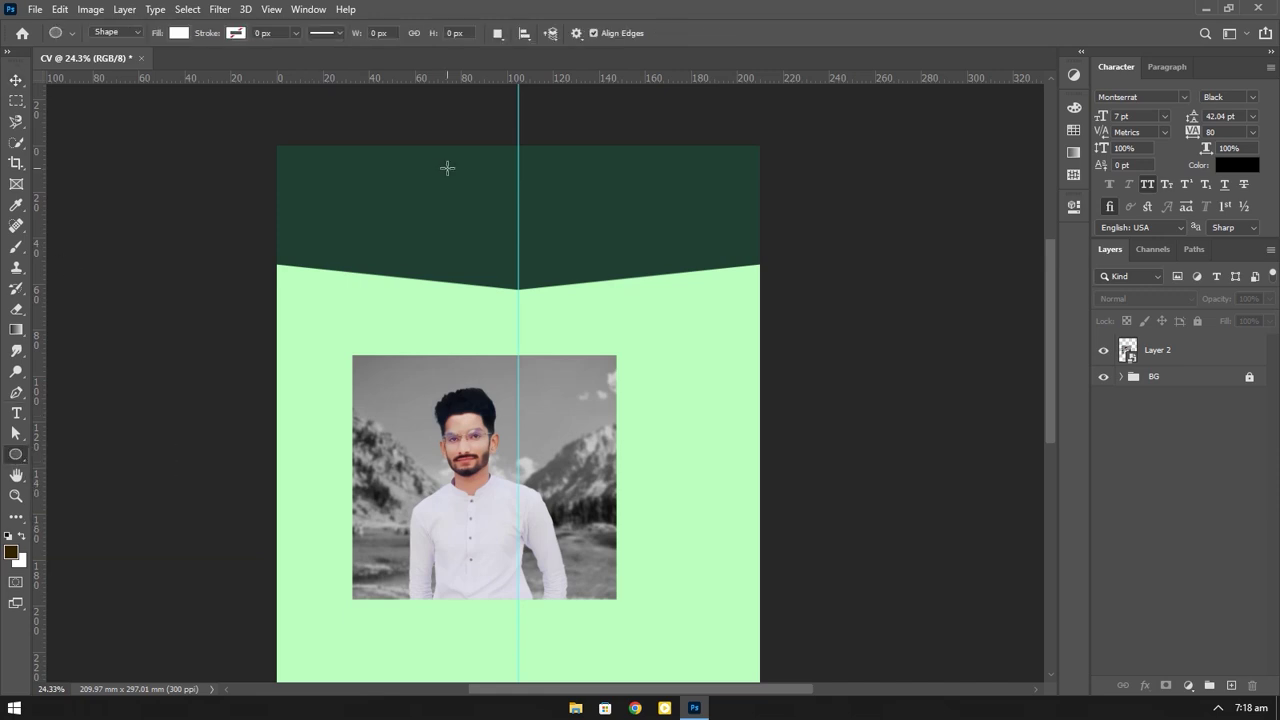
Step: Draw a circle in the header and clip the portrait photo inside it
drag(437, 170, 551, 300)
key(v)
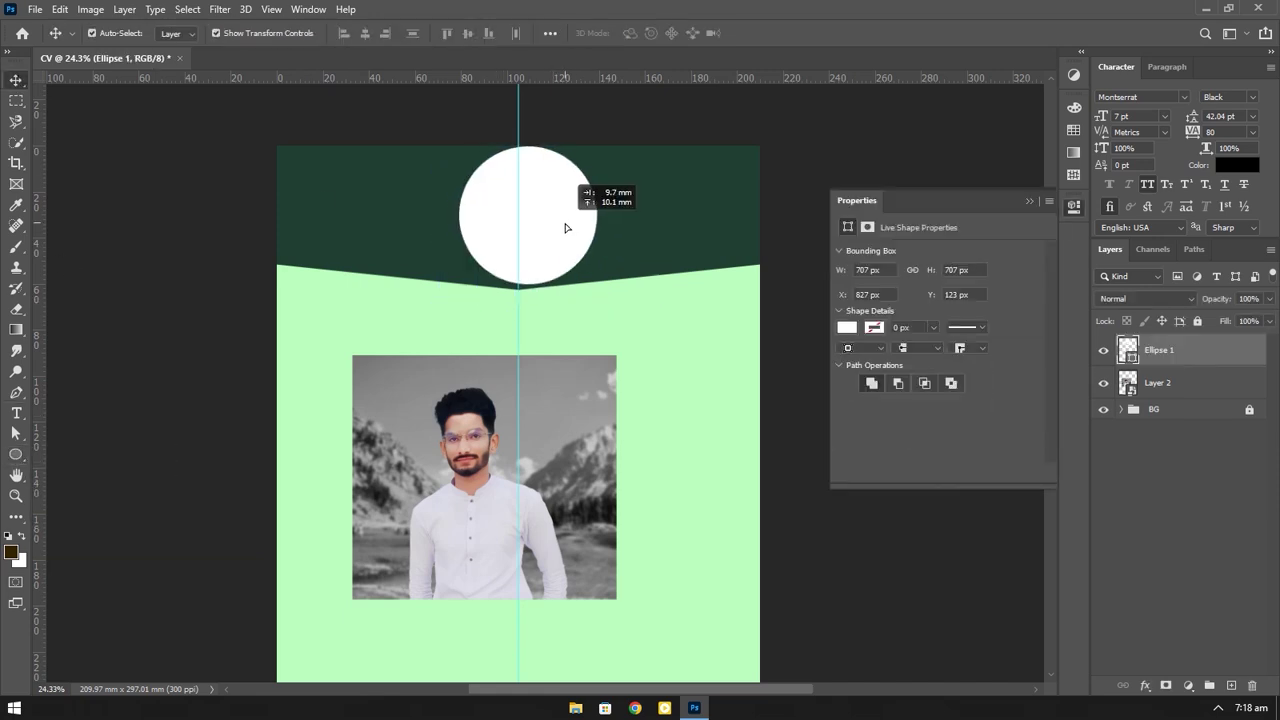
drag(465, 460, 514, 251)
drag(1157, 383, 1128, 347)
right_click(1170, 350)
click(1067, 365)
key(ctrl+z)
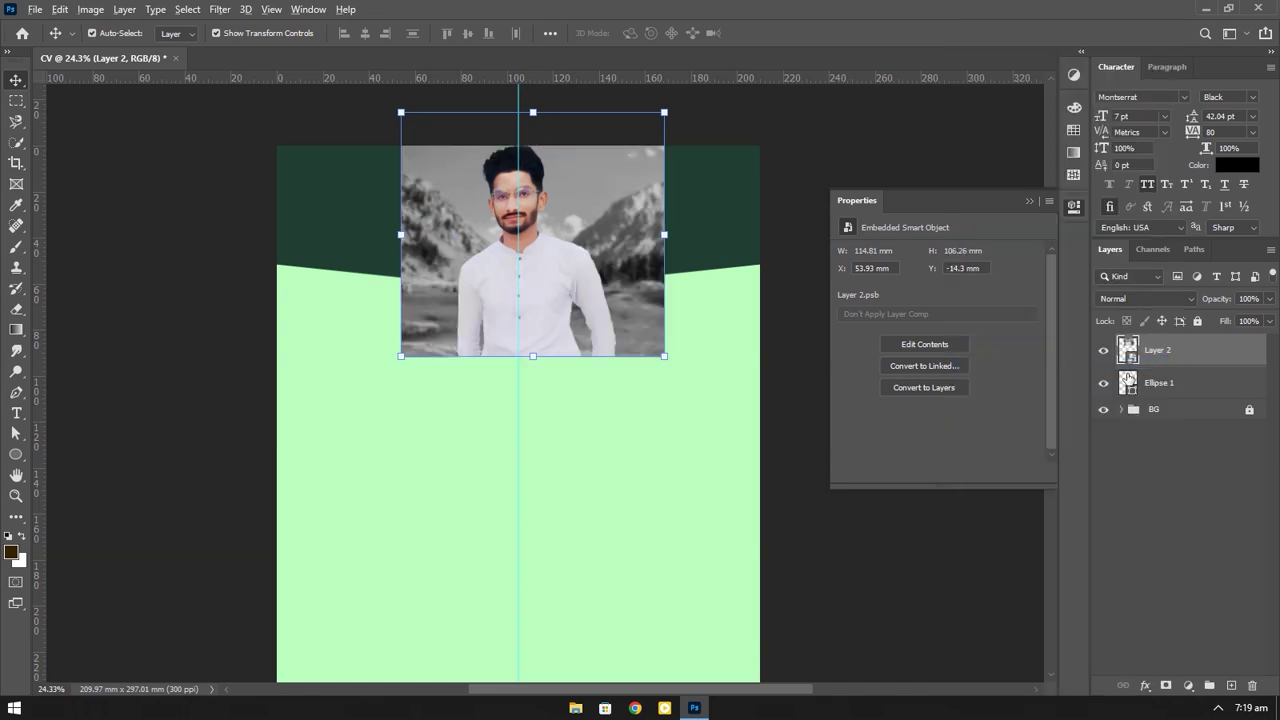
alt+click(1141, 367)
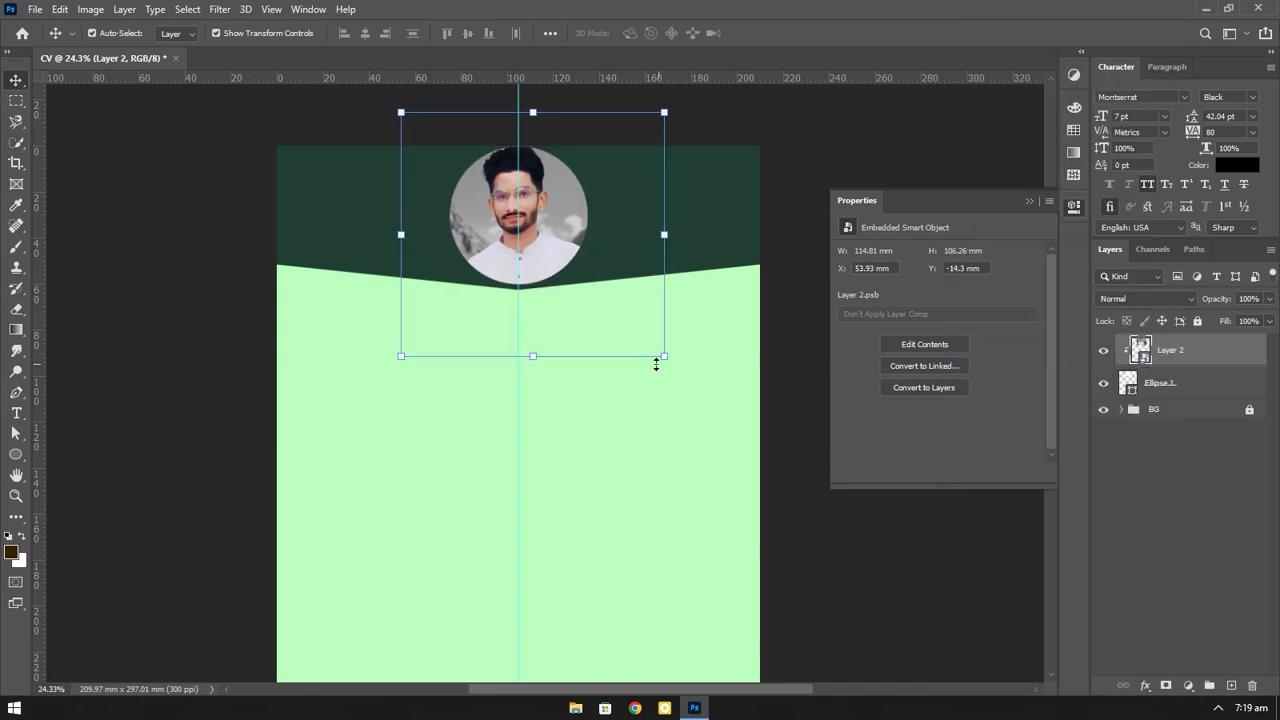
Step: Merge the clipped photo into layer Guy and shrink it to a 43.26 mm circle
drag(654, 362, 679, 379)
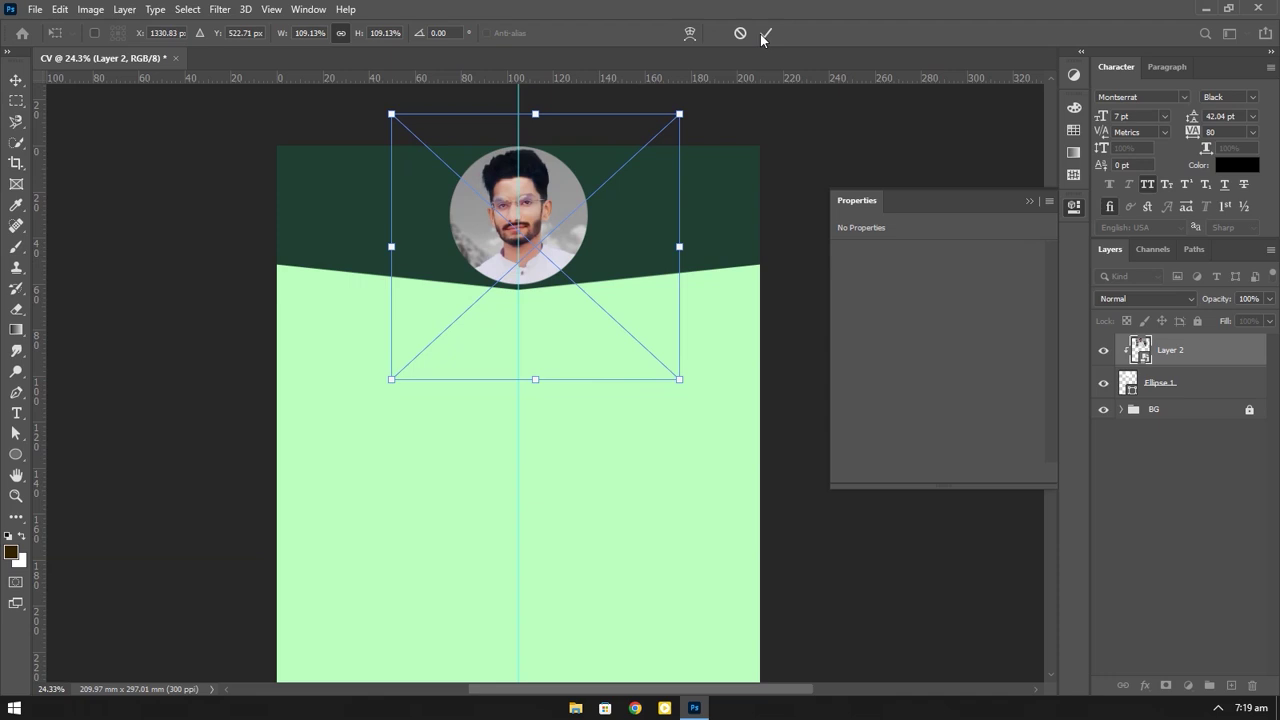
key(Return)
key(ctrl+e)
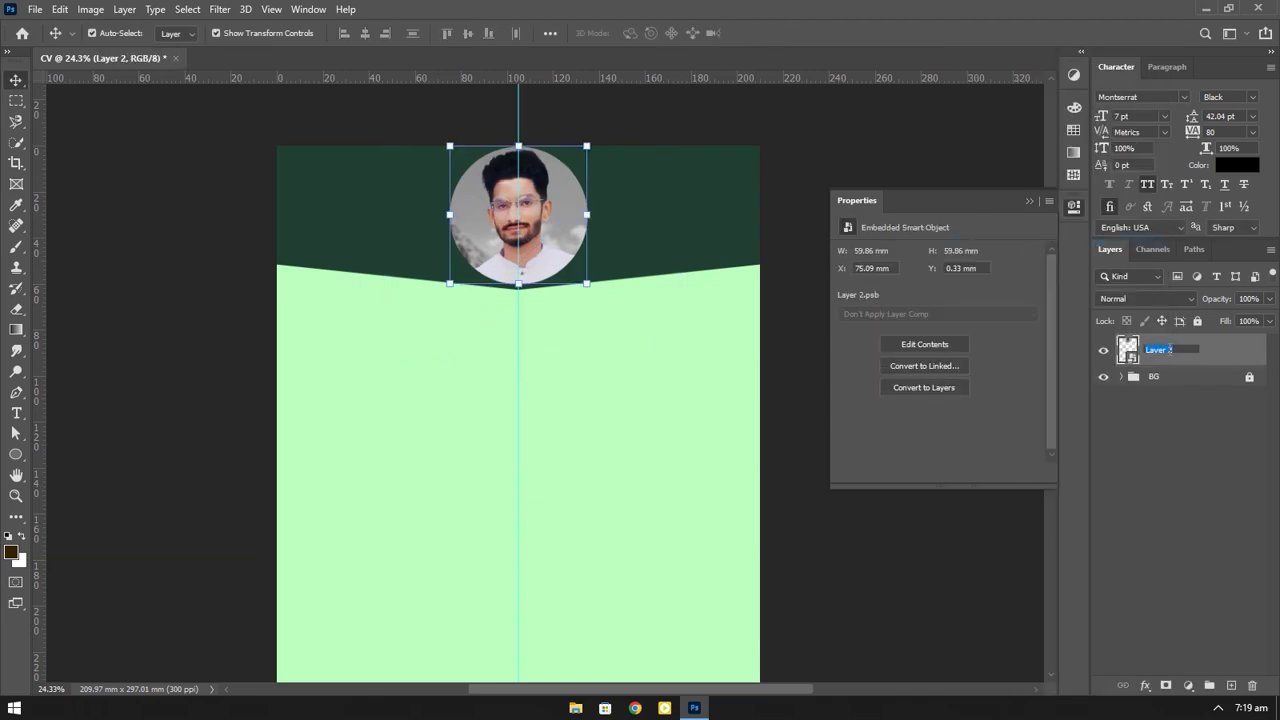
text(Guy)
key(Return)
key(ctrl+t)
drag(563, 257, 554, 207)
key(Return)
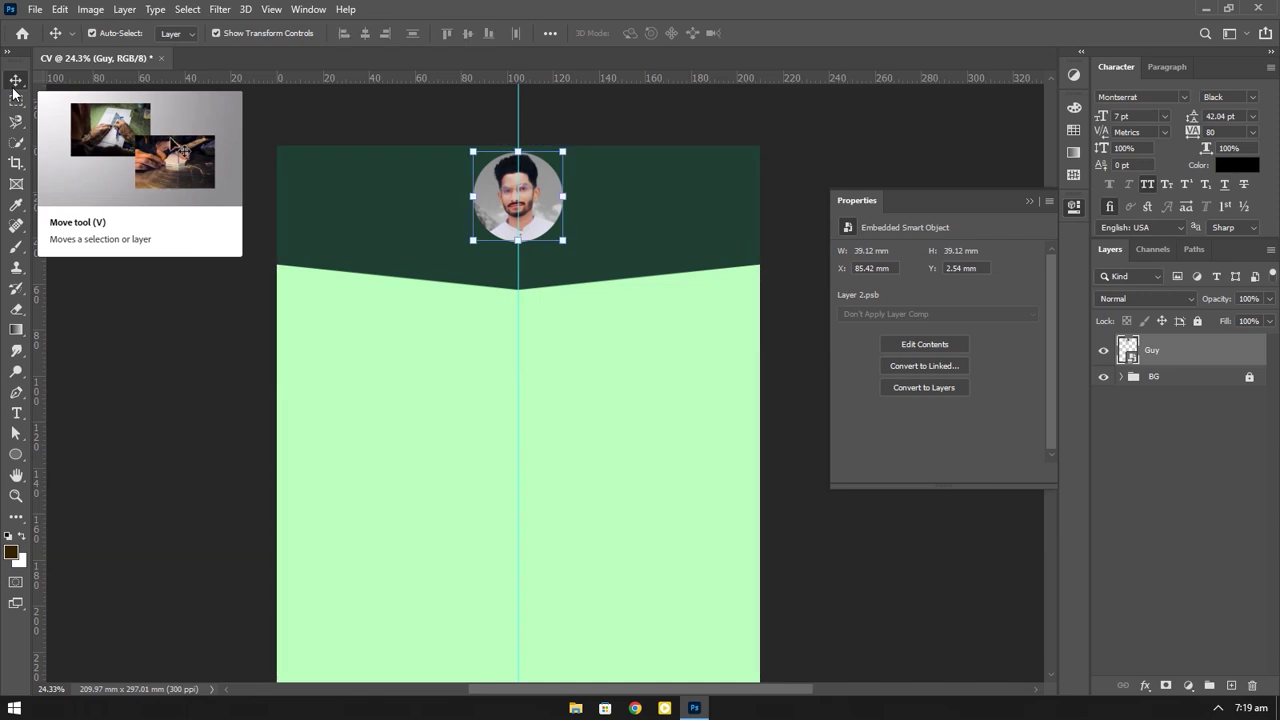
Step: Stretch the Upper Border header band further down
click(668, 236)
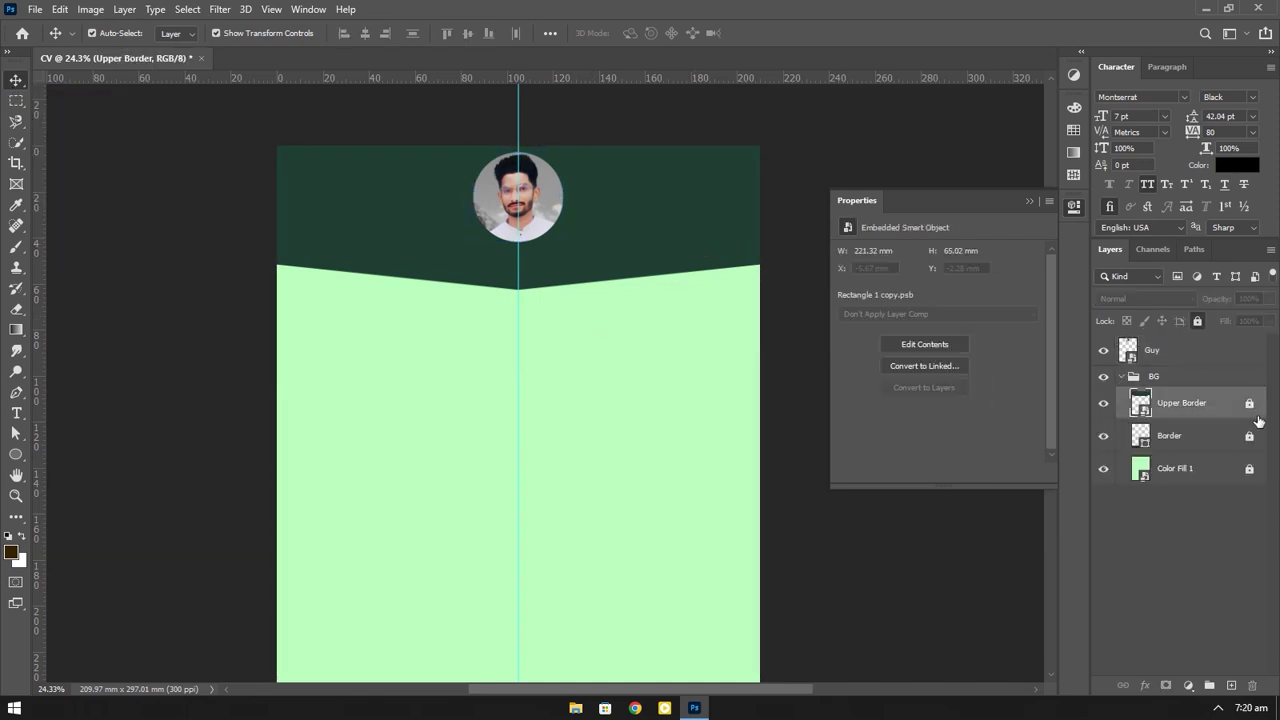
key(ctrl+t)
drag(518, 288, 518, 330)
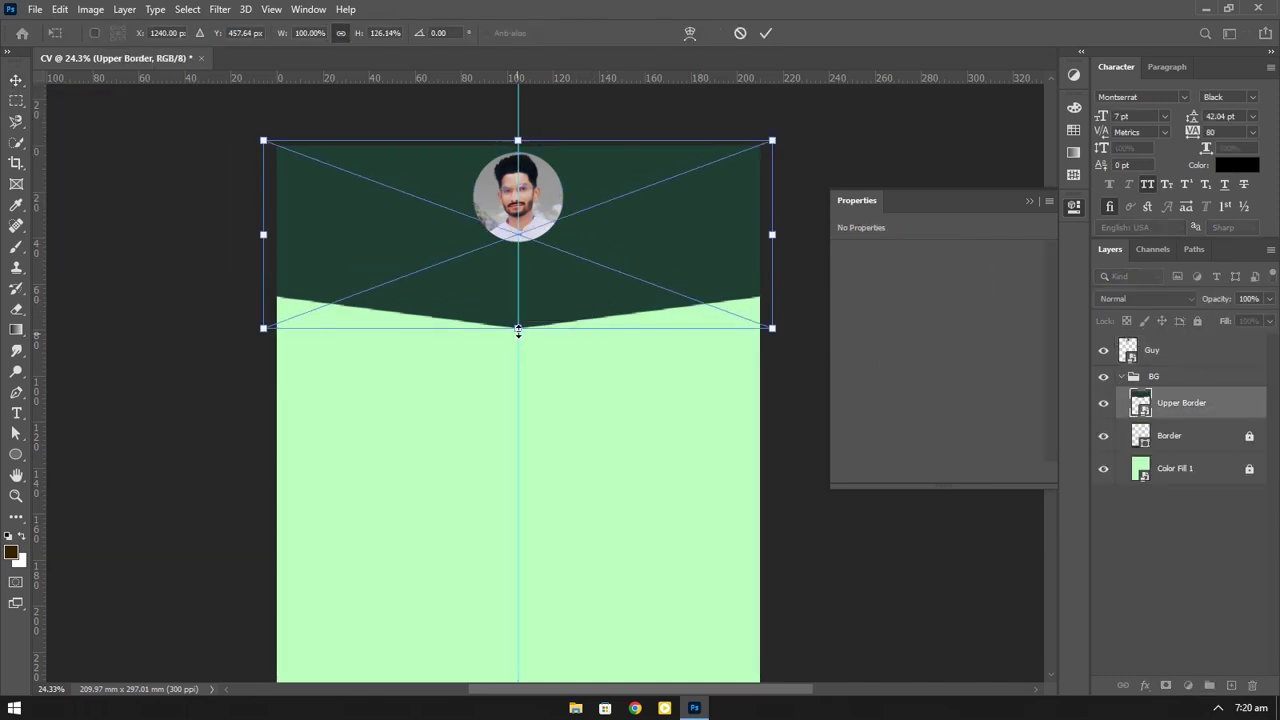
click(766, 35)
Step: Collapse the BG group and confirm the Guy portrait's size
click(1120, 376)
click(1172, 481)
click(1150, 350)
key(ctrl+t)
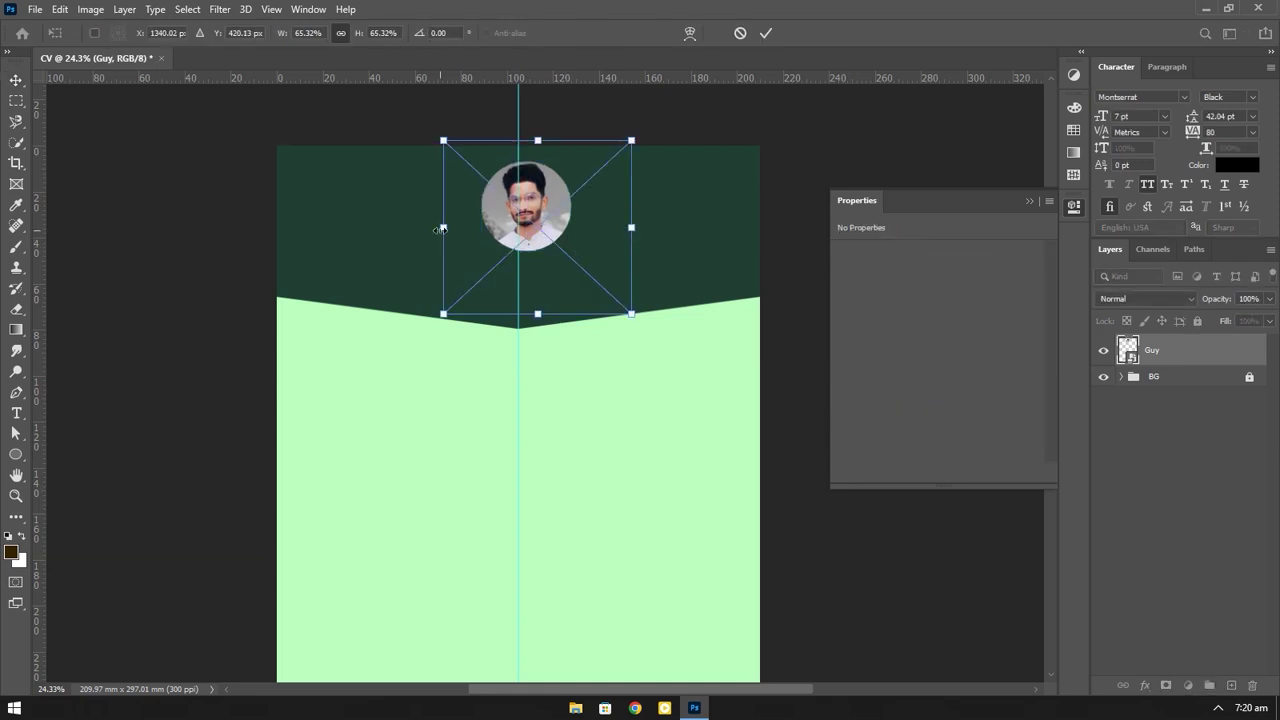
click(761, 36)
Step: Add the person's name below the portrait in light green 37 pt BigNoodleTitling
key(t)
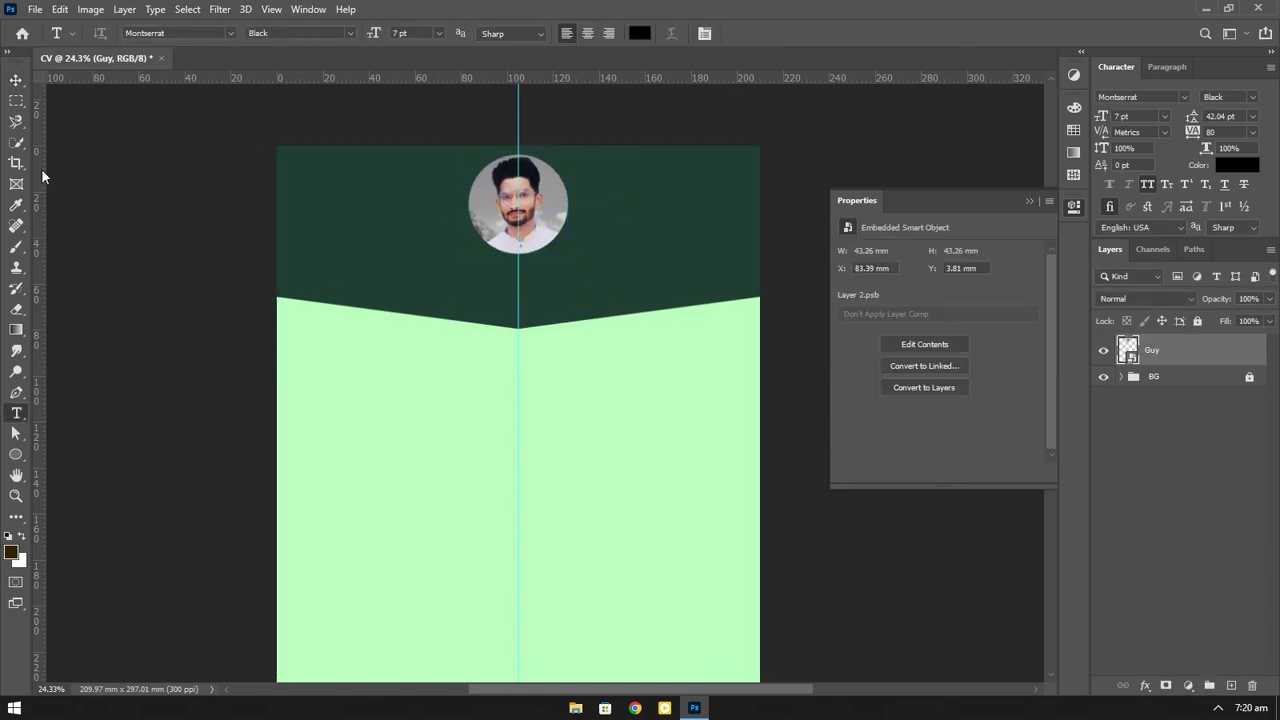
click(464, 289)
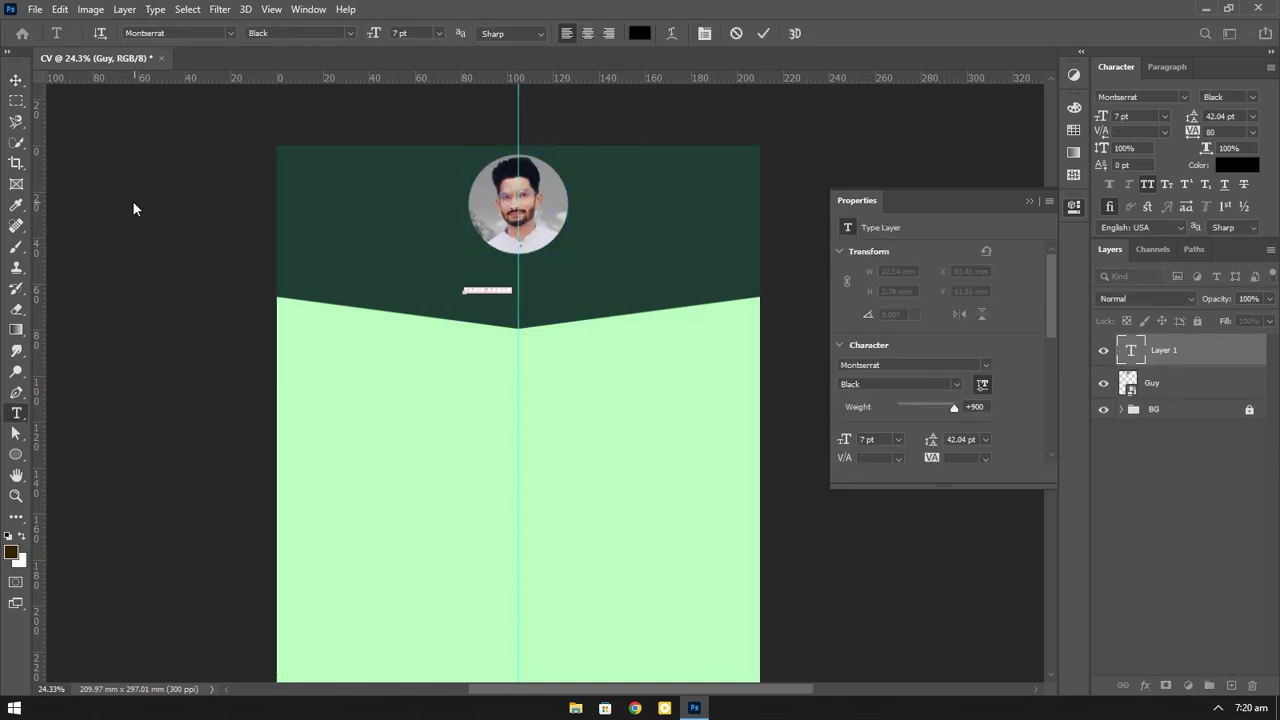
click(640, 33)
click(634, 323)
click(1220, 220)
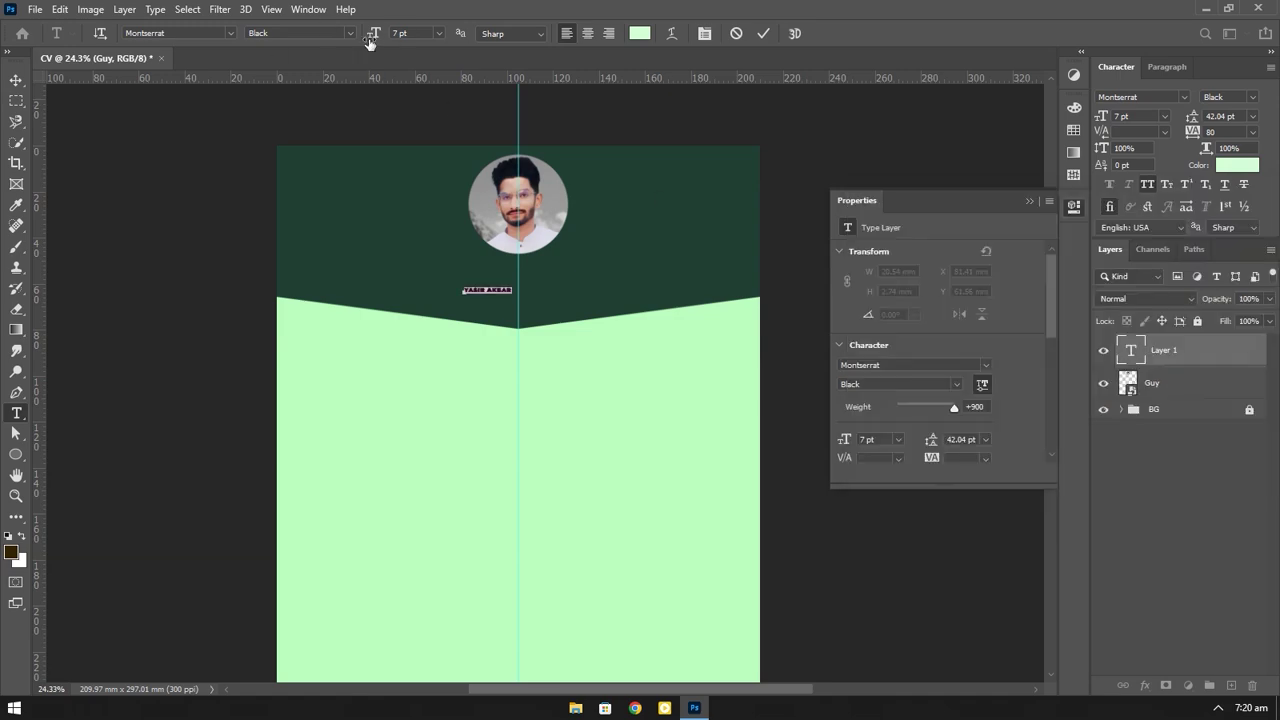
drag(370, 42, 400, 42)
click(230, 33)
scroll(262, 209, up, 2)
click(244, 187)
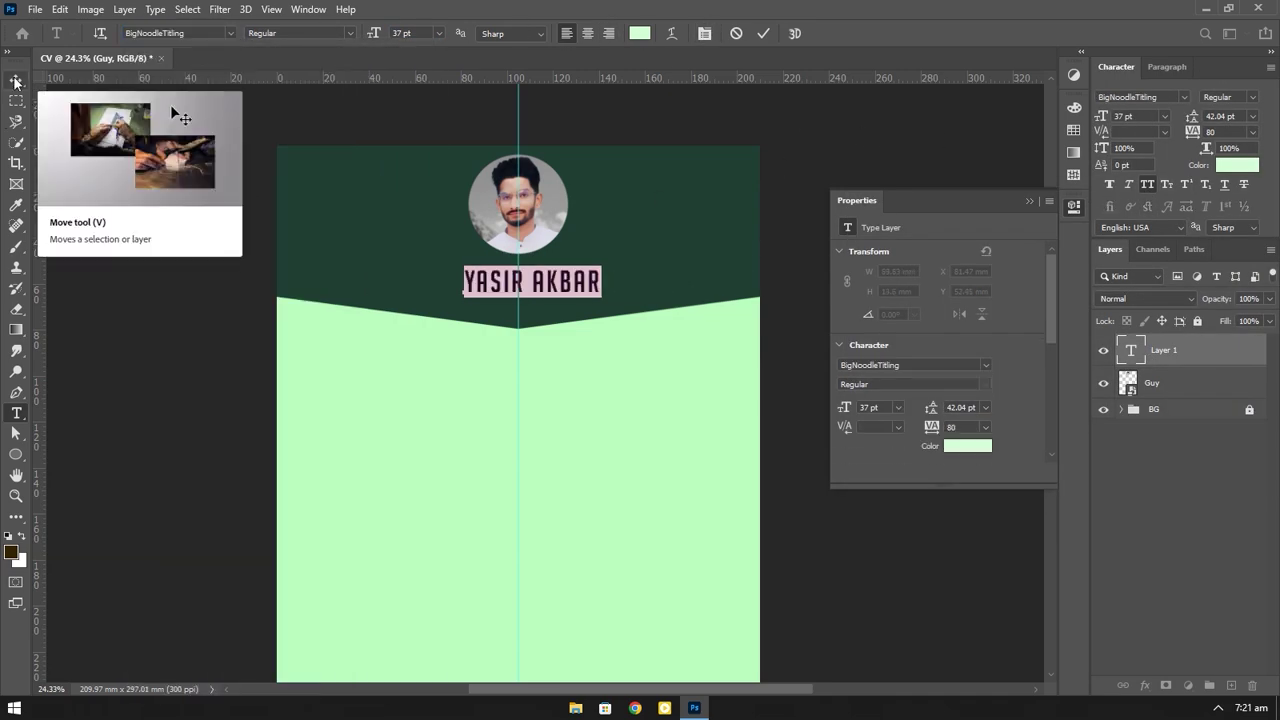
Step: Centre the name horizontally under the portrait and duplicate it just below
click(16, 80)
drag(497, 285, 492, 277)
key(ctrl+a)
click(364, 33)
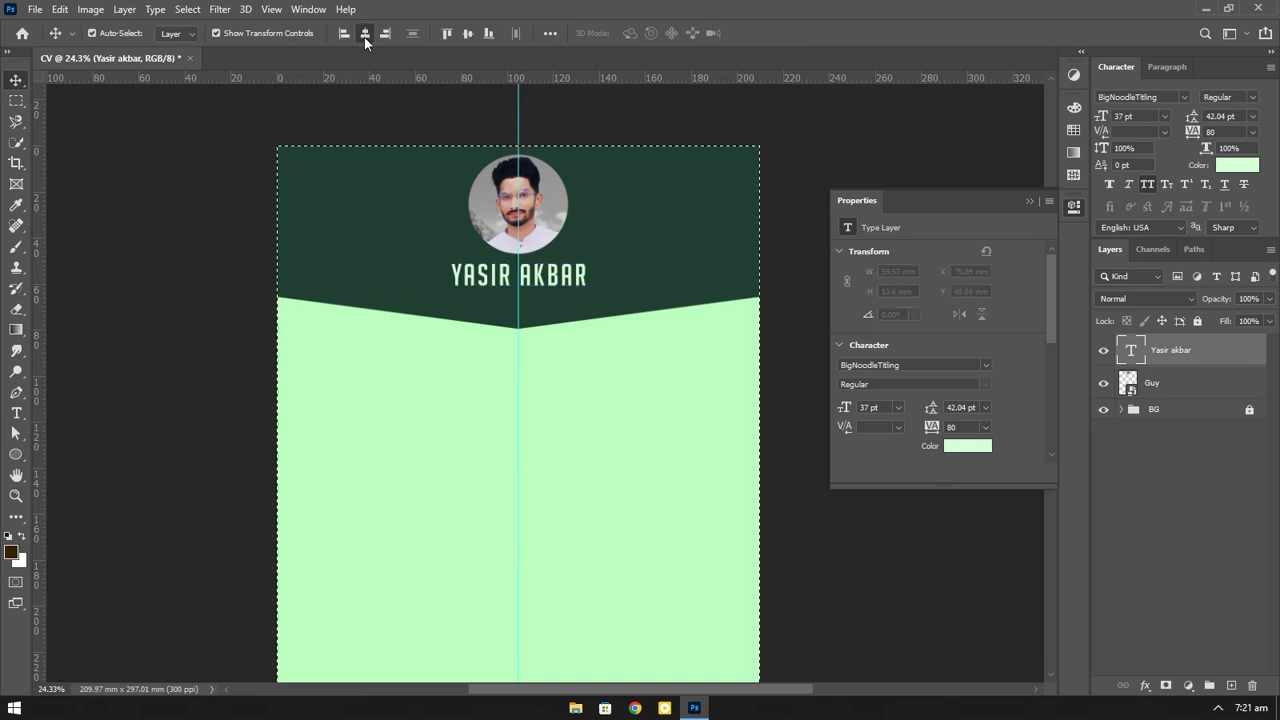
key(ctrl+d)
click(107, 318)
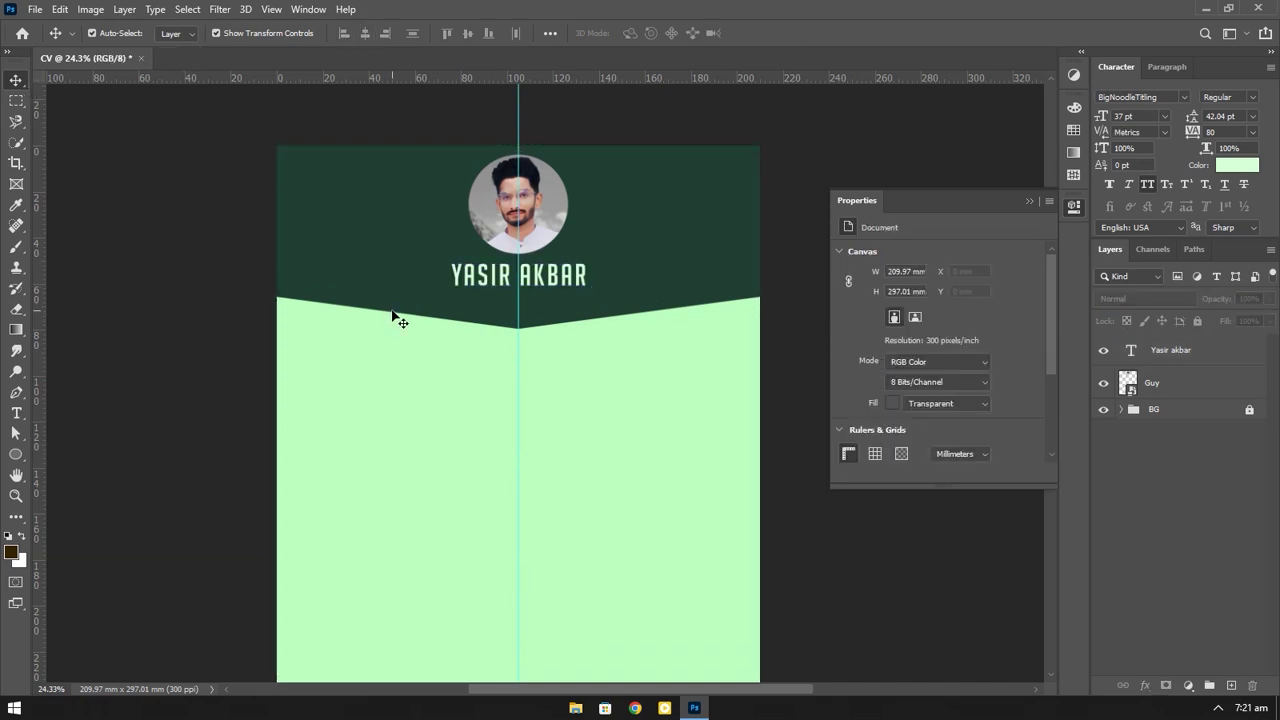
drag(488, 275, 488, 305)
Step: Change the duplicated line to YOUR PROFESSION at 19 pt
double_click(490, 305)
text(YOUR)
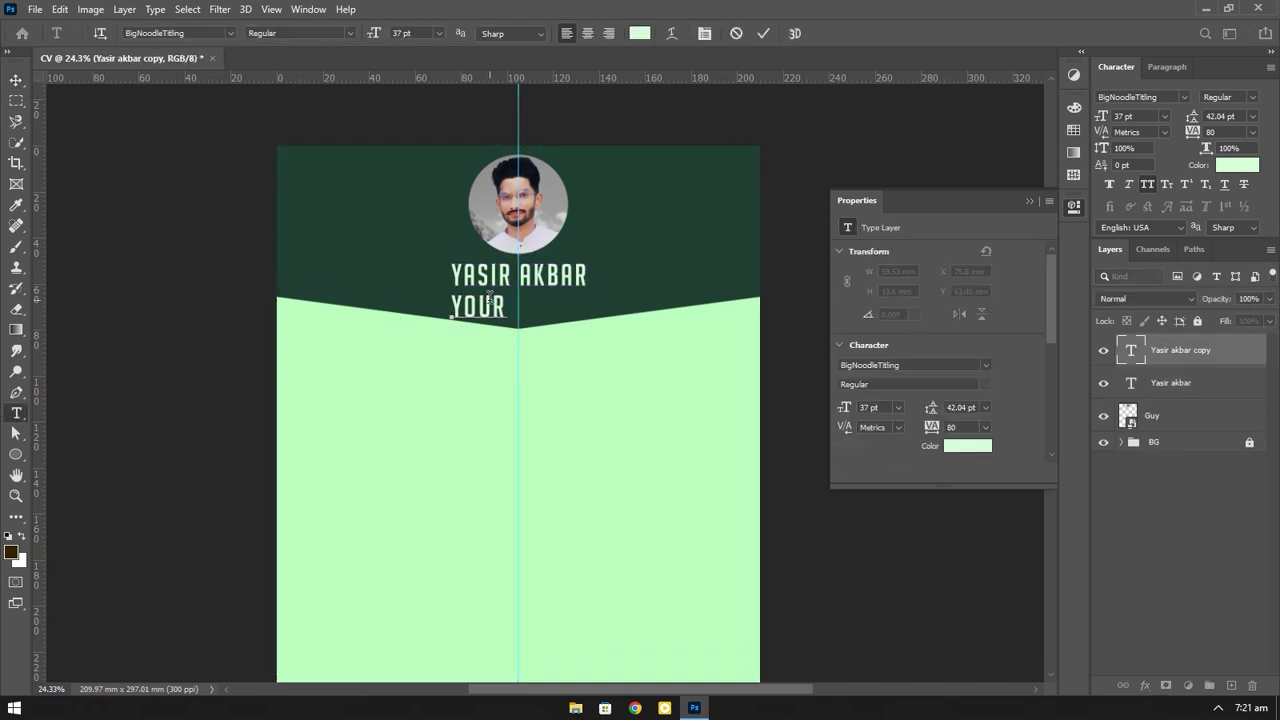
text( PROFESSION)
key(ctrl+a)
key(ctrl+shift+comma)
key(ctrl+shift+comma)
key(ctrl+shift+comma)
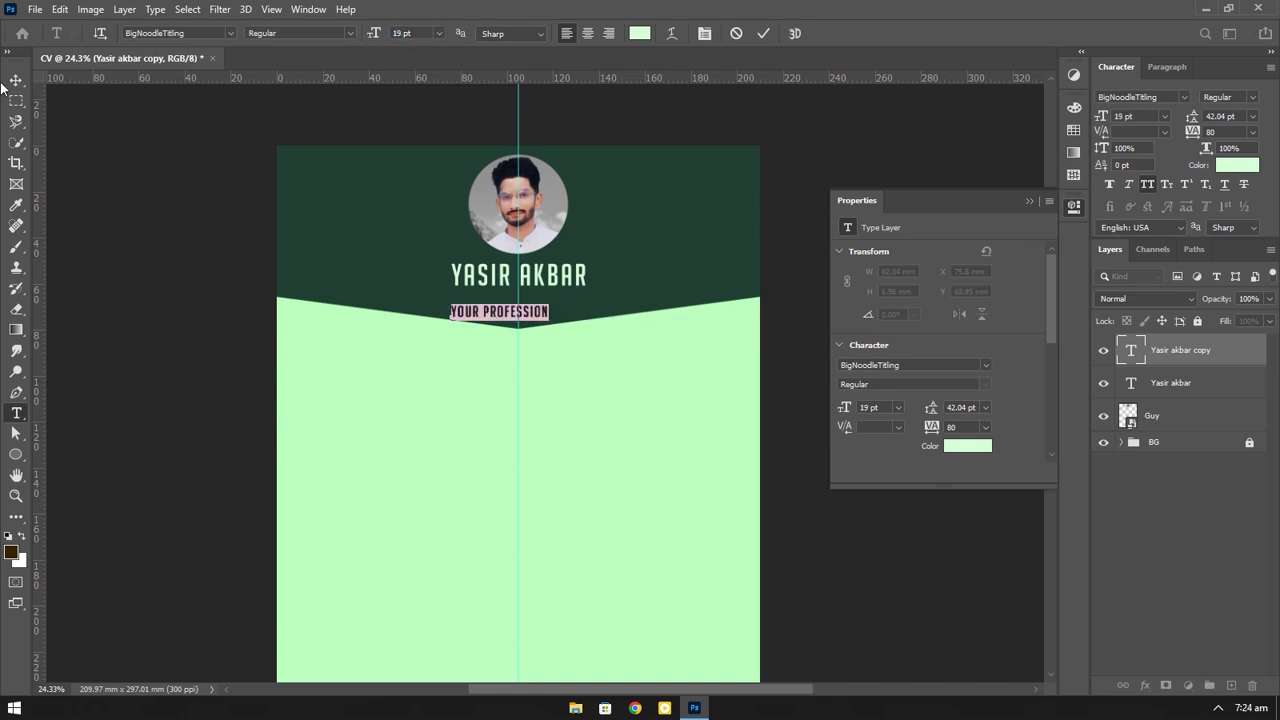
key(ctrl+Return)
key(v)
Step: Centre the profession line on the page and copy it into the bottom band
key(ctrl+a)
click(365, 33)
key(shift+Up)
key(shift+Up)
key(shift+Up)
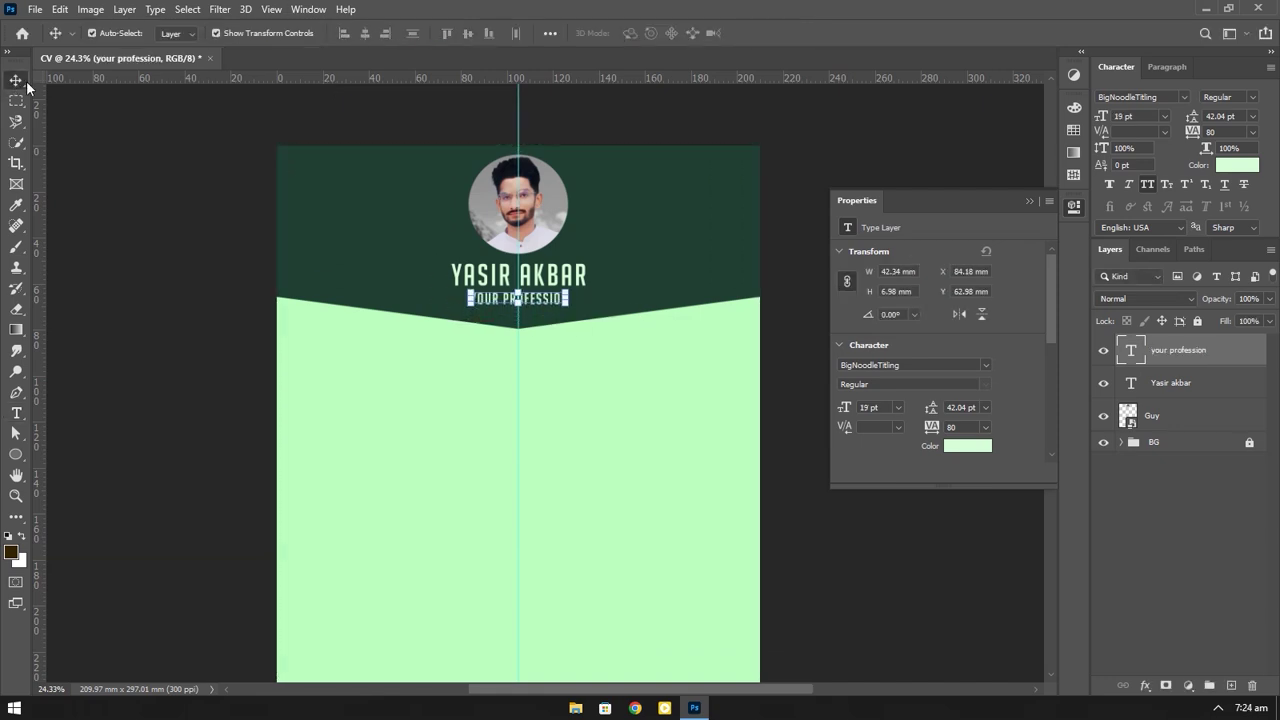
key(ctrl+d)
scroll(518, 300, down, 1)
scroll(720, 354, down, 3)
scroll(436, 644, down, 1)
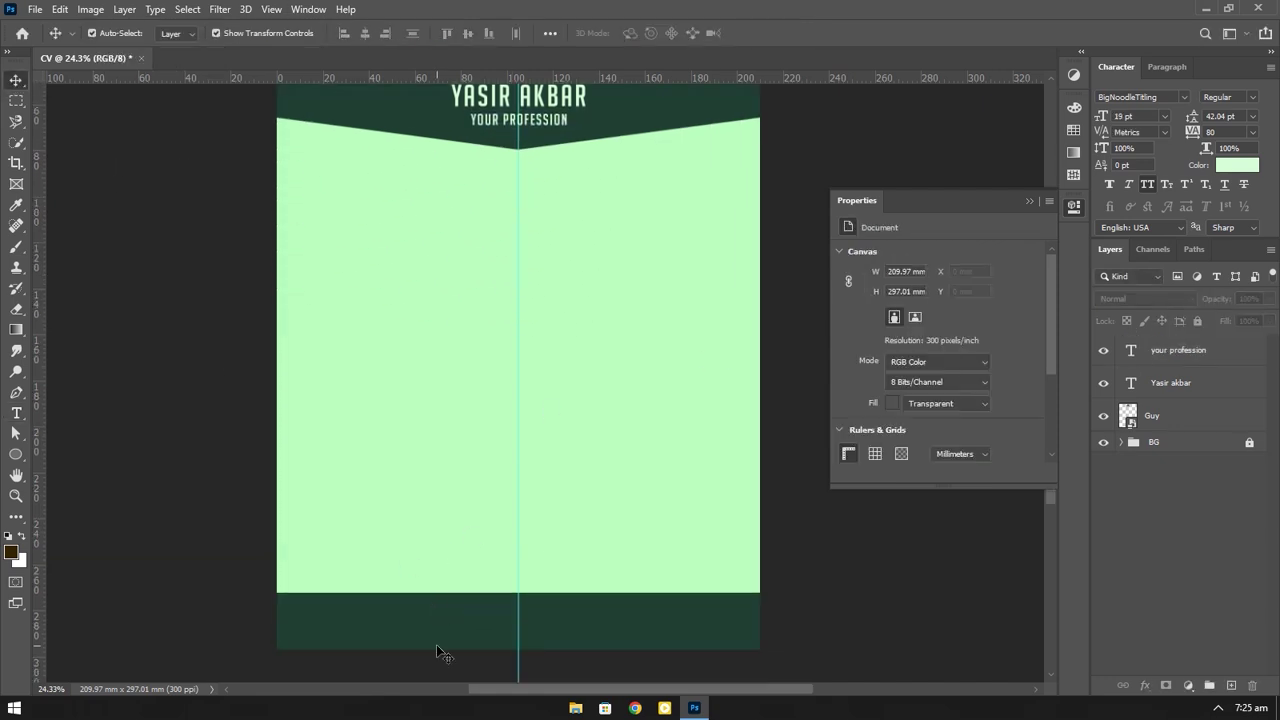
drag(488, 122, 350, 628)
scroll(366, 594, up, 2)
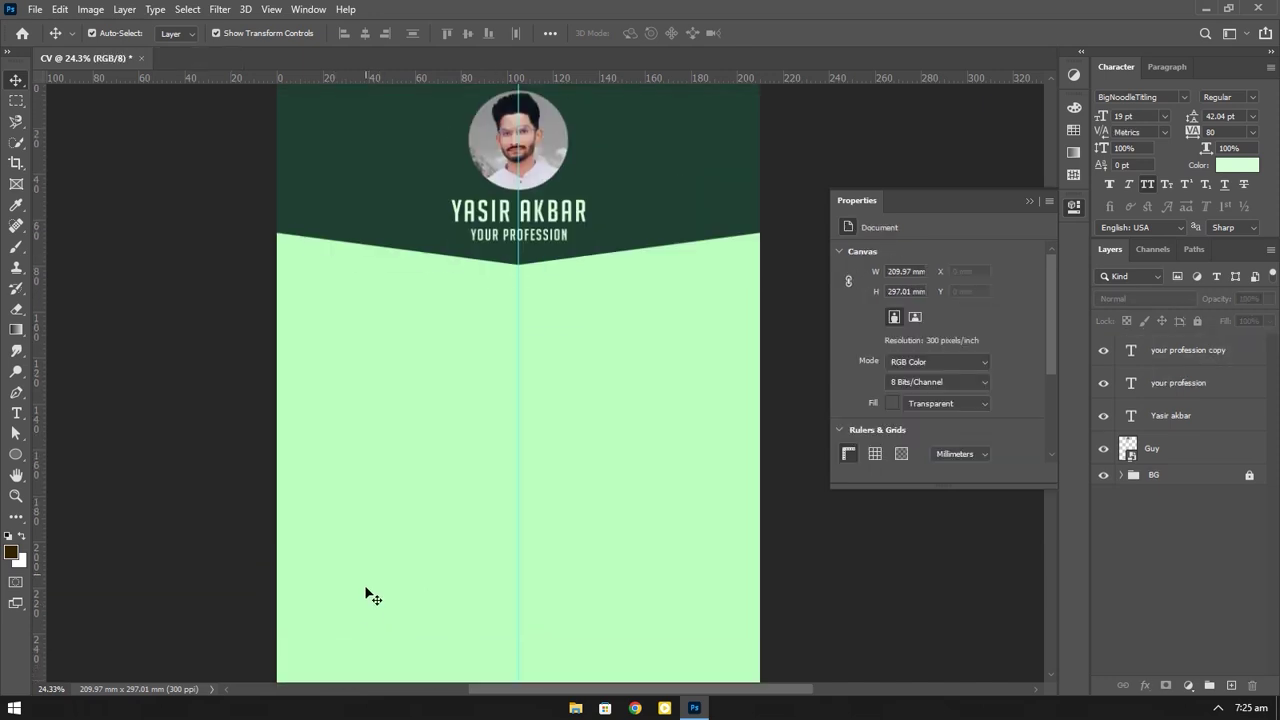
Step: Replace the garbled copied footer text with a new contact text line
scroll(386, 636, up, 3)
double_click(386, 636)
text(123)
key(BackSpace)
key(BackSpace)
key(BackSpace)
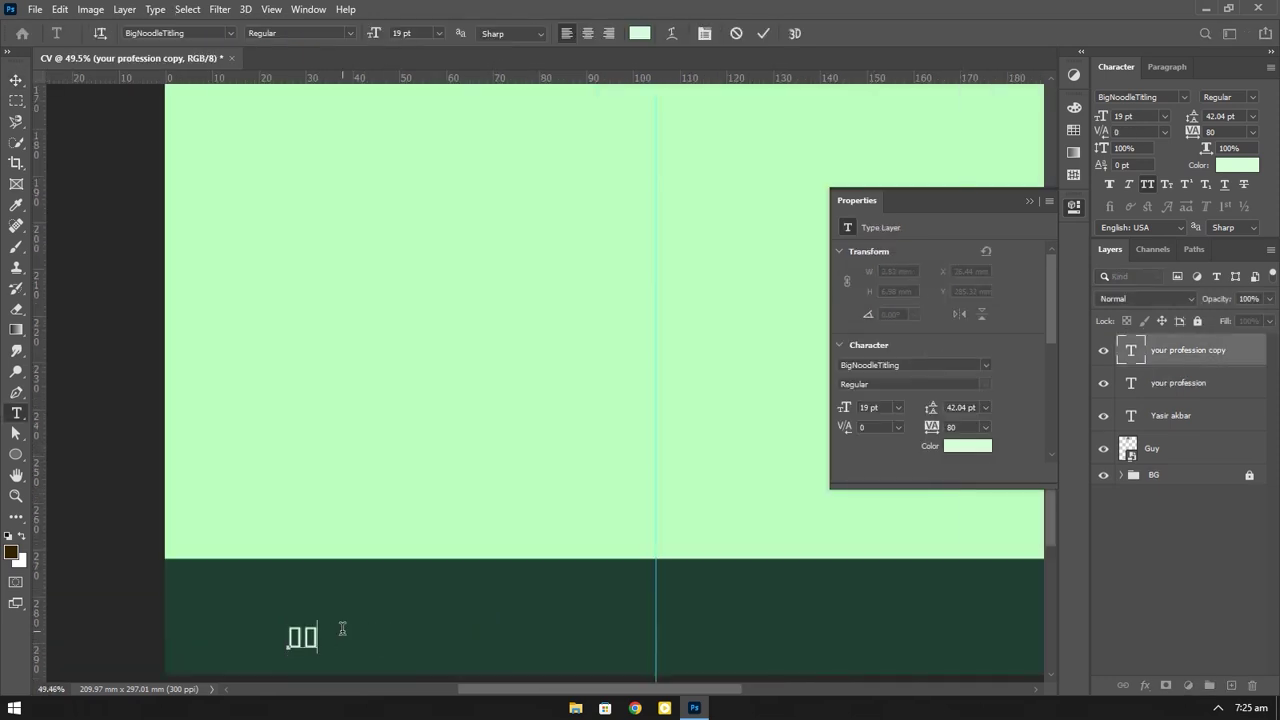
key(BackSpace)
key(v)
key(t)
click(284, 626)
text(av)
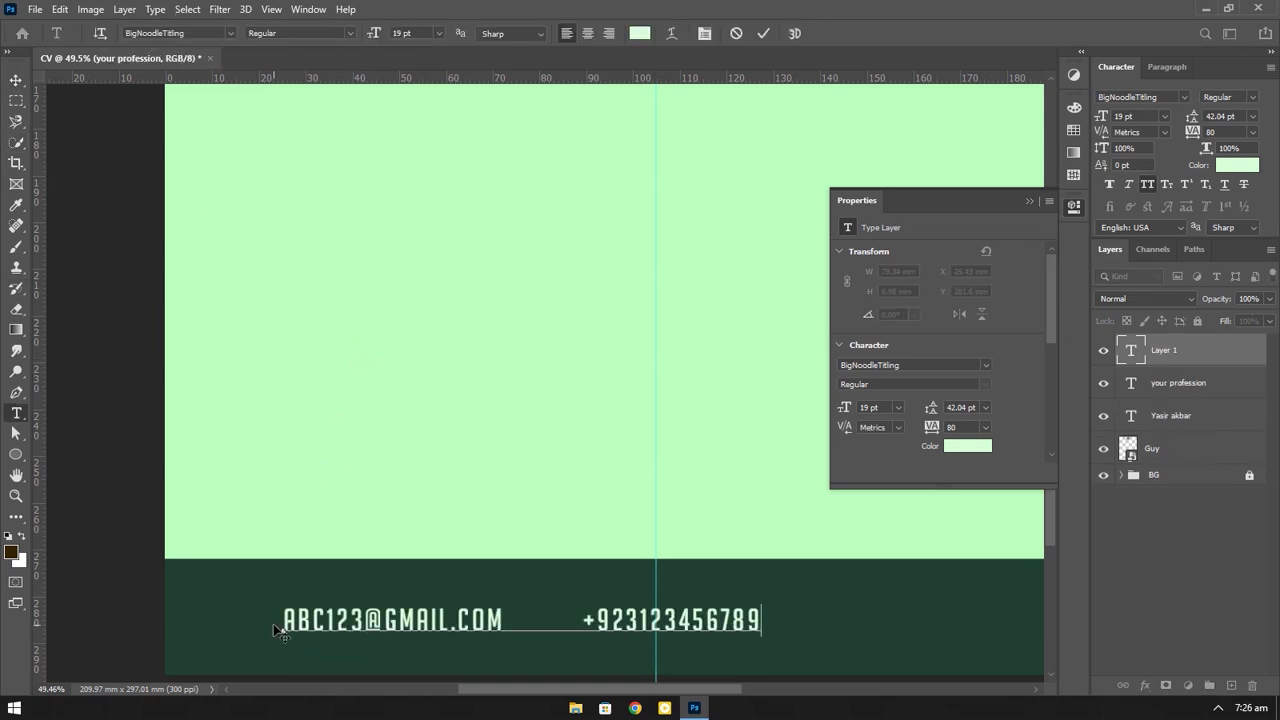
Step: Set the footer contact text to 12 pt and commit it
scroll(277, 630, down, 2)
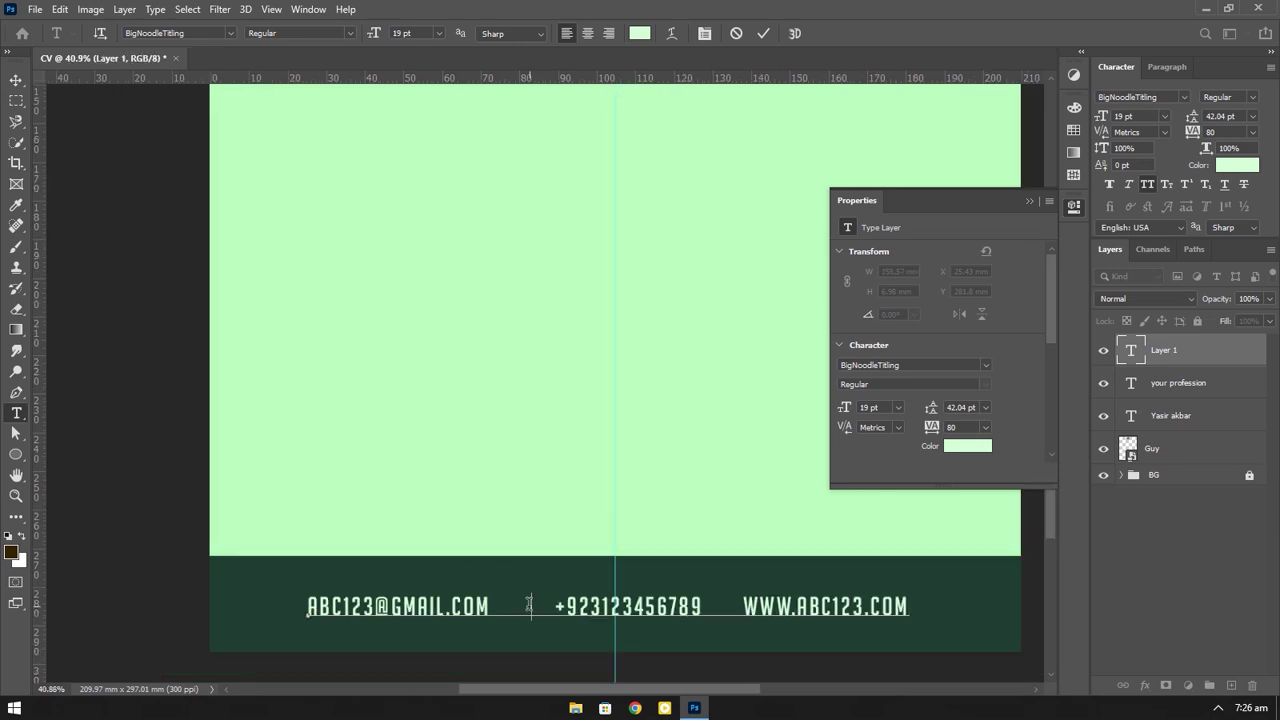
key(ctrl+a)
drag(389, 35, 388, 38)
click(645, 608)
scroll(573, 612, down, 2)
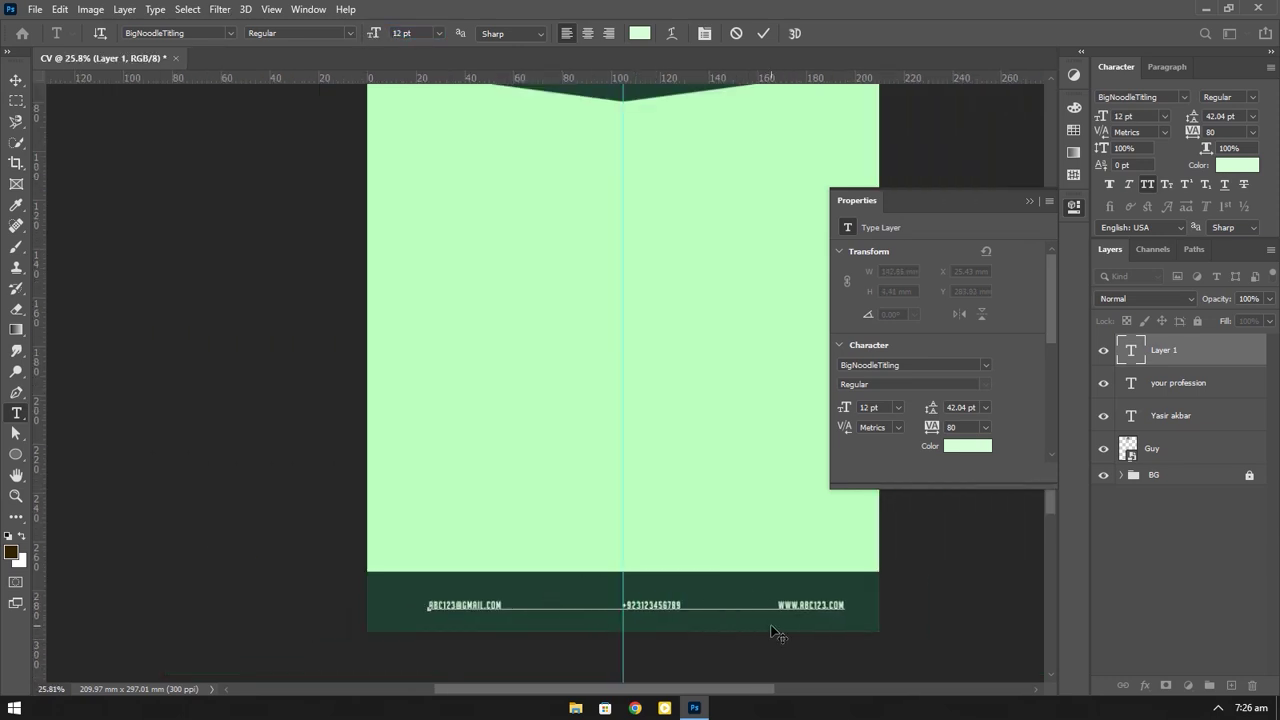
key(ctrl+a)
key(ctrl+t)
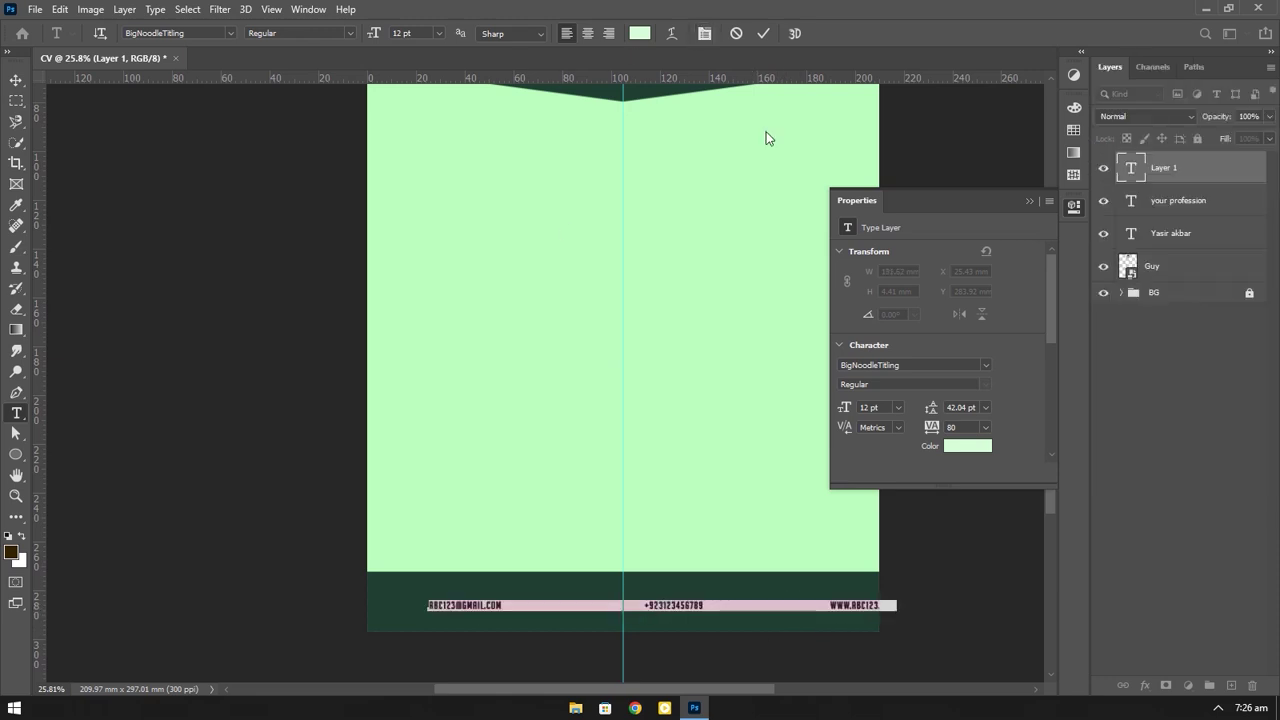
click(16, 86)
Step: Give the footer contact line 109% horizontal scale and tracking 60
key(t)
click(657, 600)
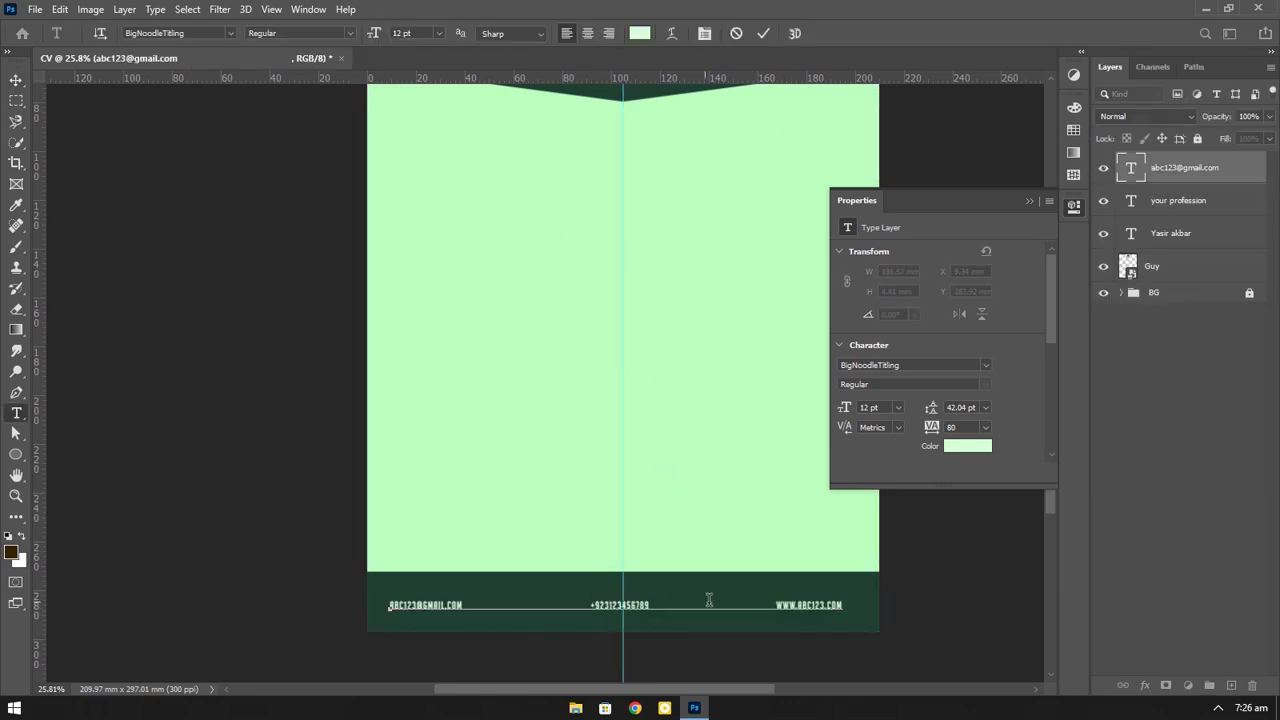
key(ctrl+a)
key(ctrl+t)
drag(1205, 149, 1218, 148)
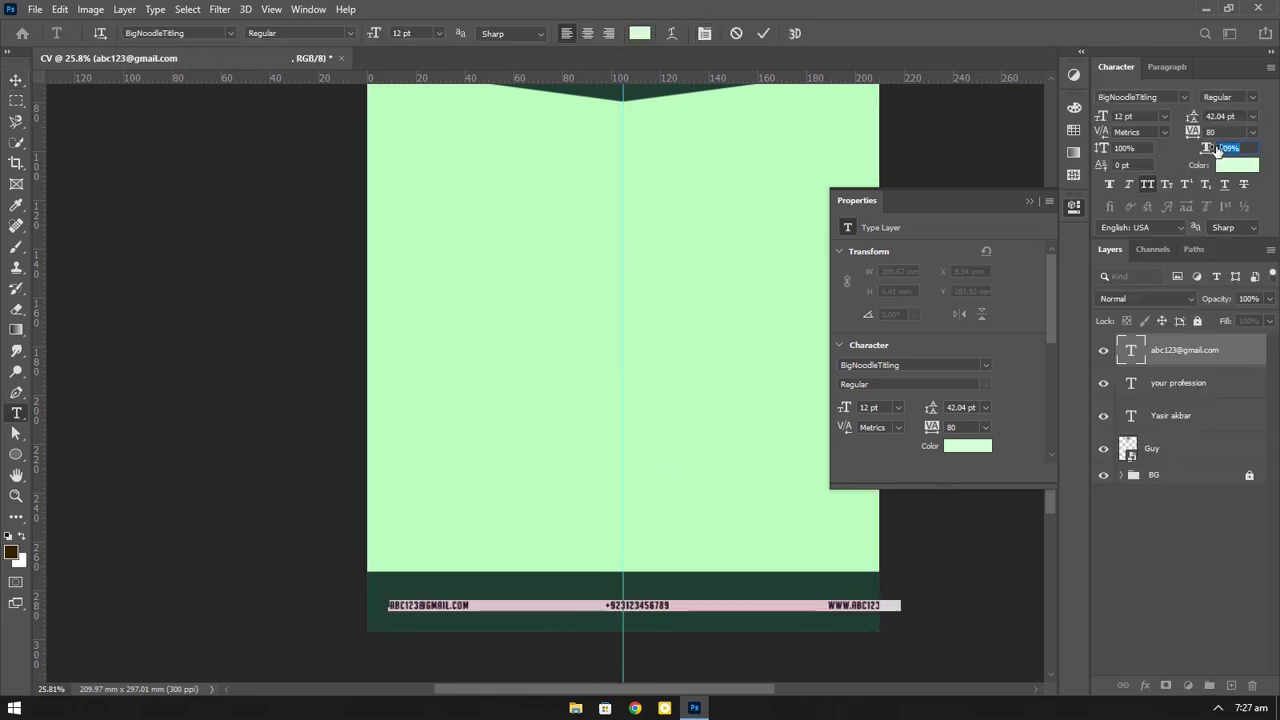
key(Down)
key(Down)
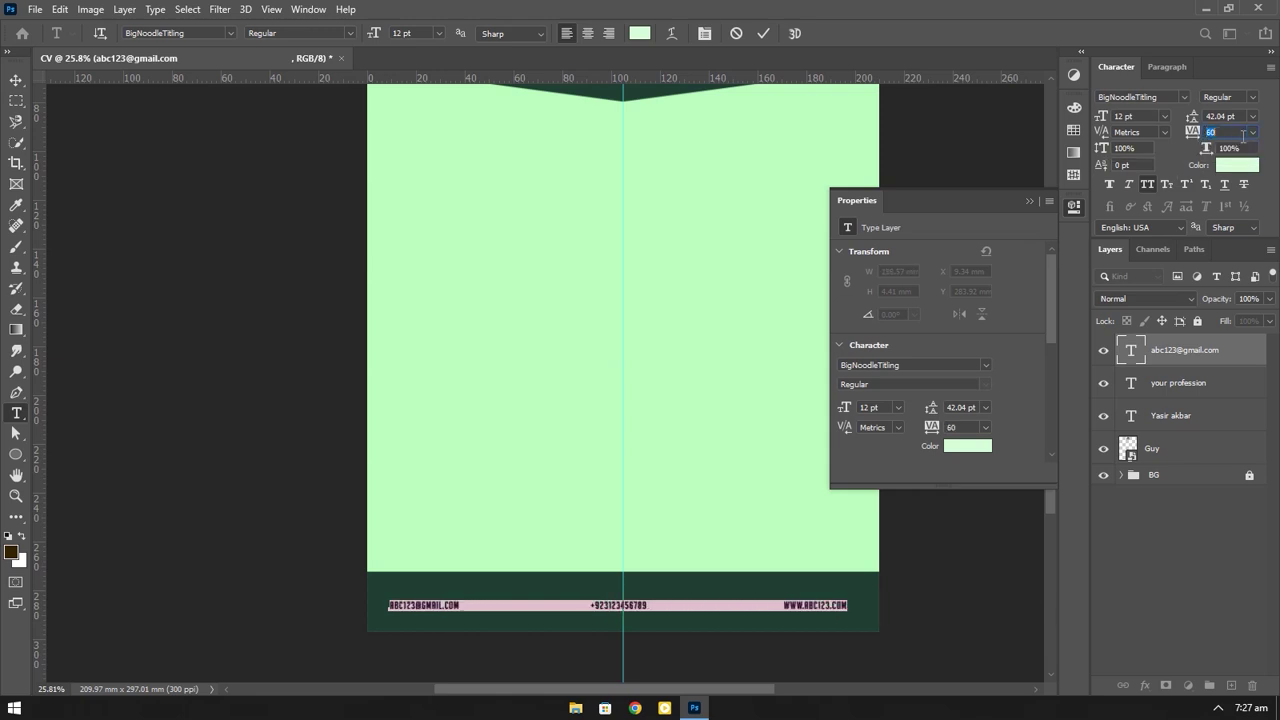
text(80)
click(16, 80)
Step: Lower the footer band to the page bottom and fit the whole page on screen
click(791, 577)
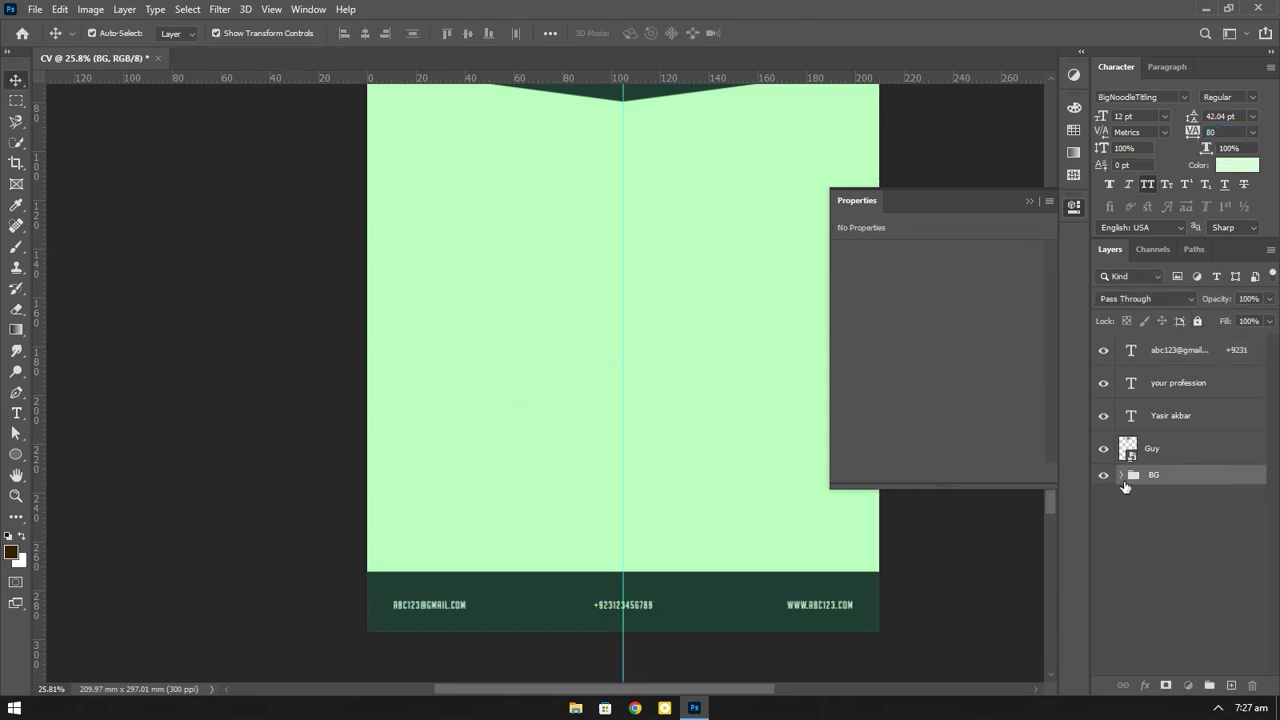
drag(791, 577, 791, 605)
click(617, 609)
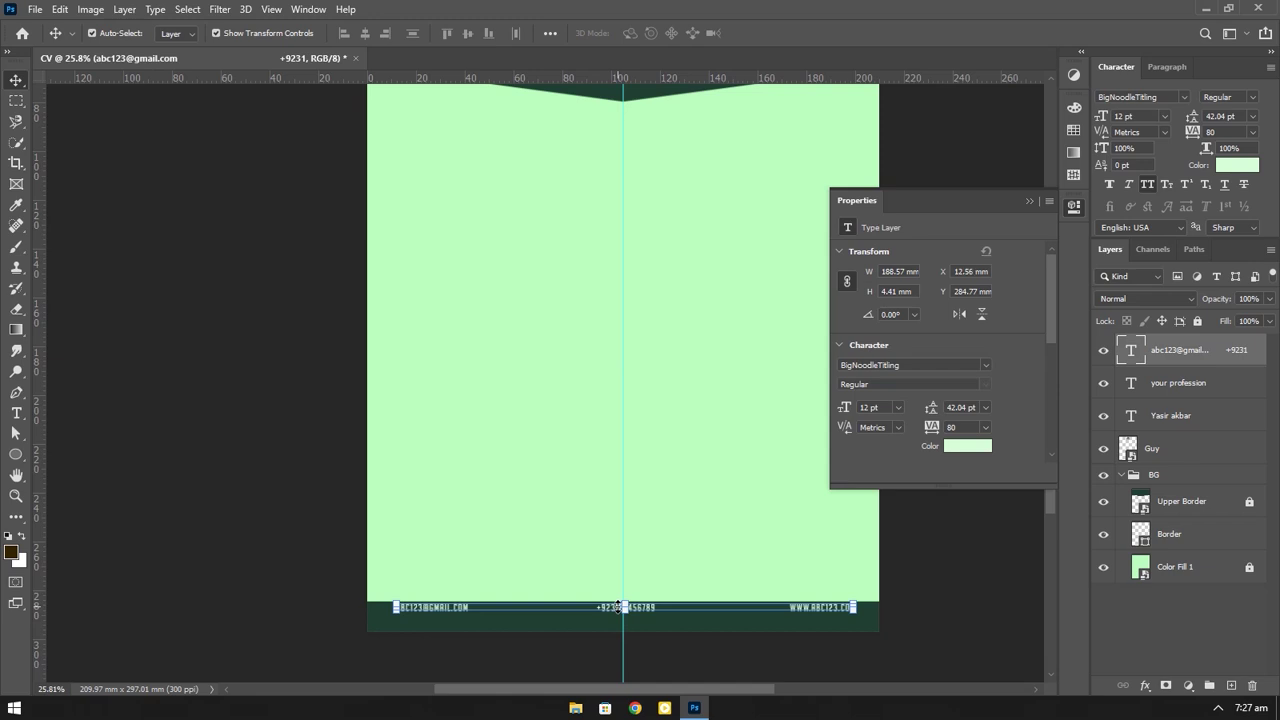
click(408, 560)
key(ctrl+0)
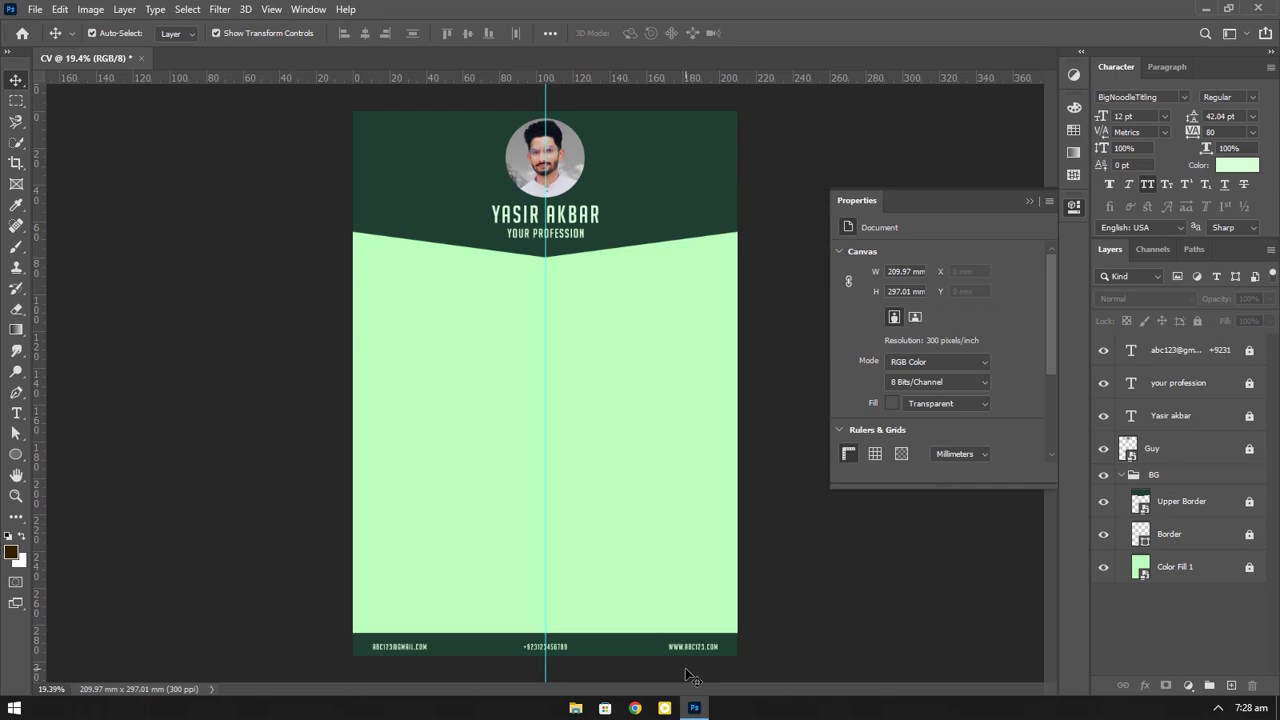
key(ctrl+o)
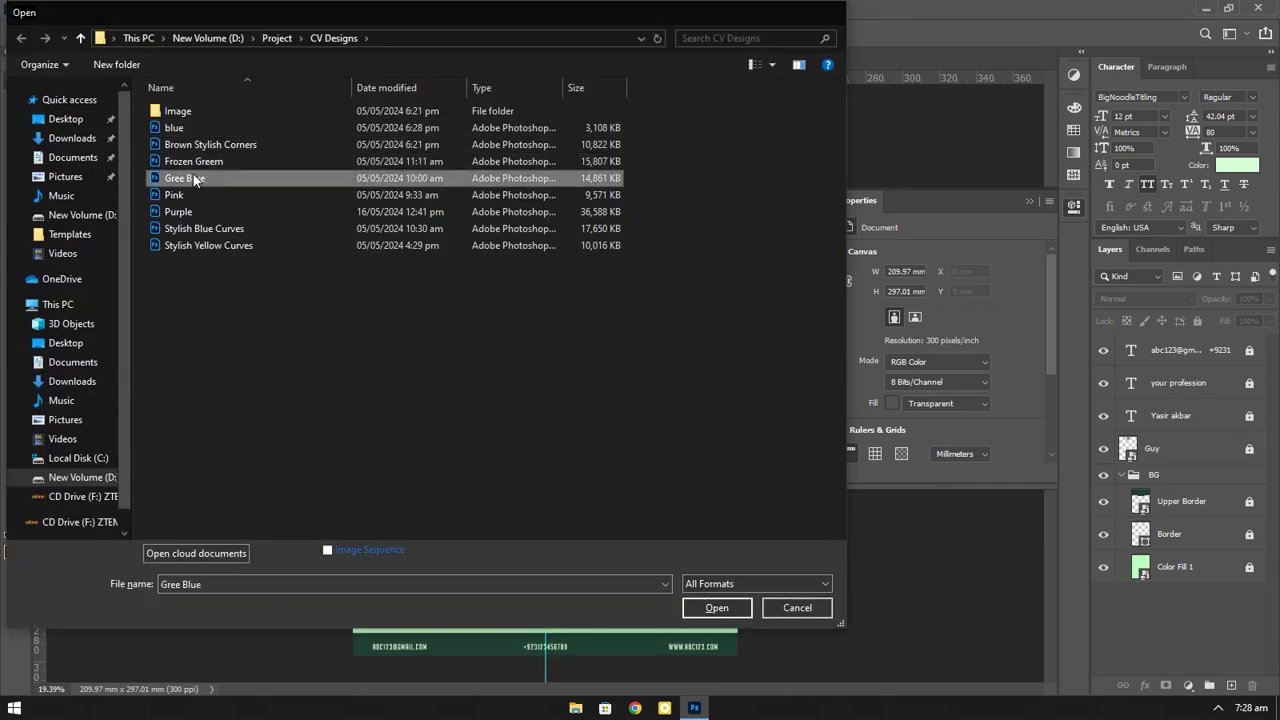
Step: Open Frozen Greem.psd and drag its section text layers into the CV
double_click(205, 177)
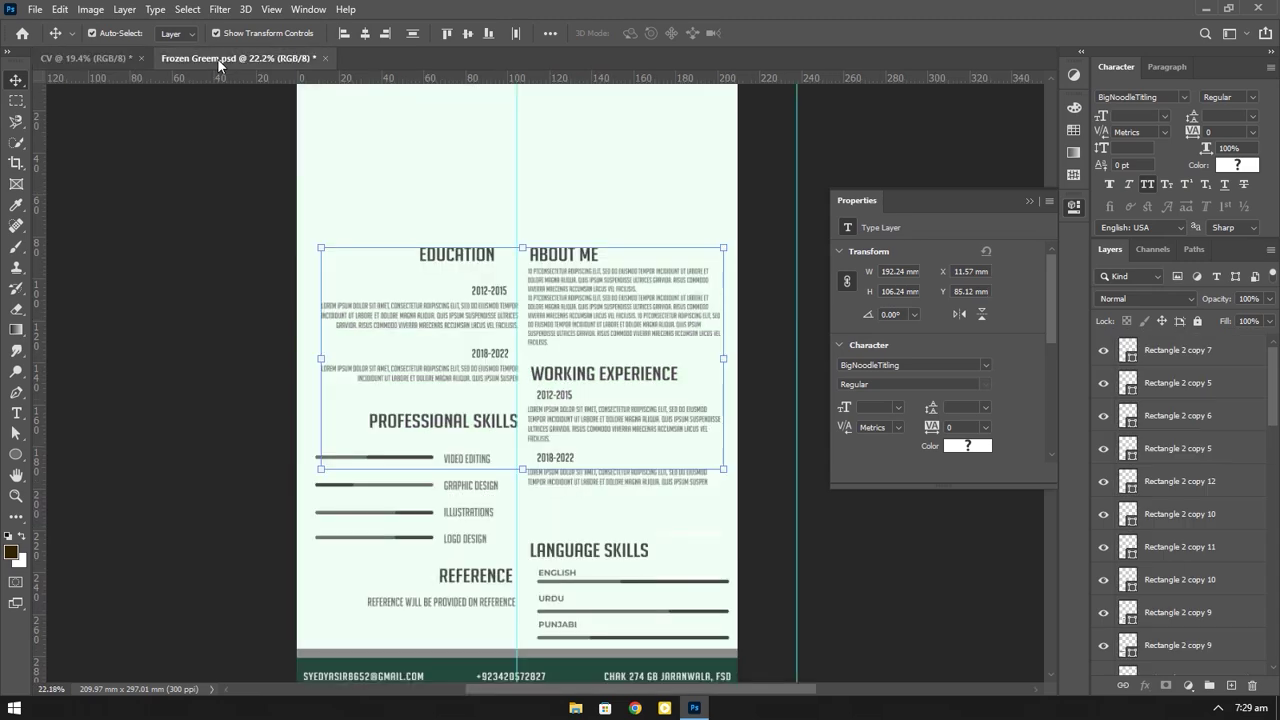
drag(217, 58, 268, 332)
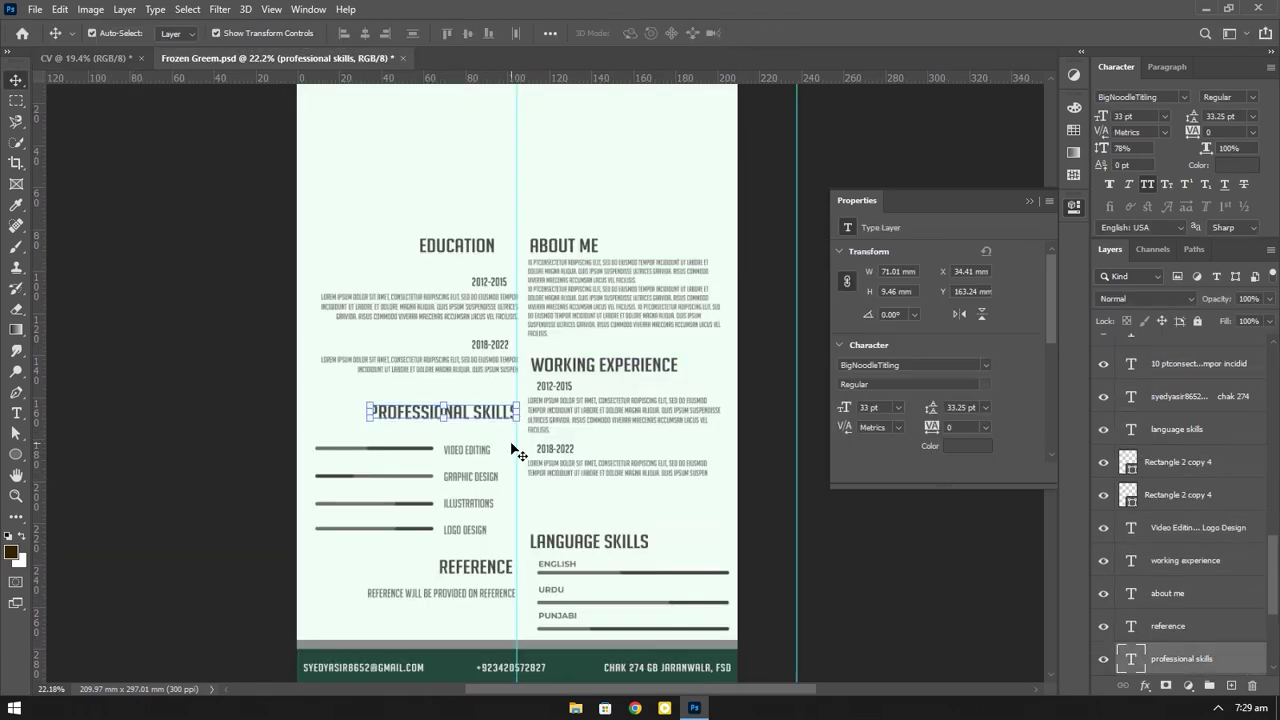
mouse_move(380, 690)
mouse_down()
mouse_move(565, 445)
mouse_move(578, 472)
mouse_up()
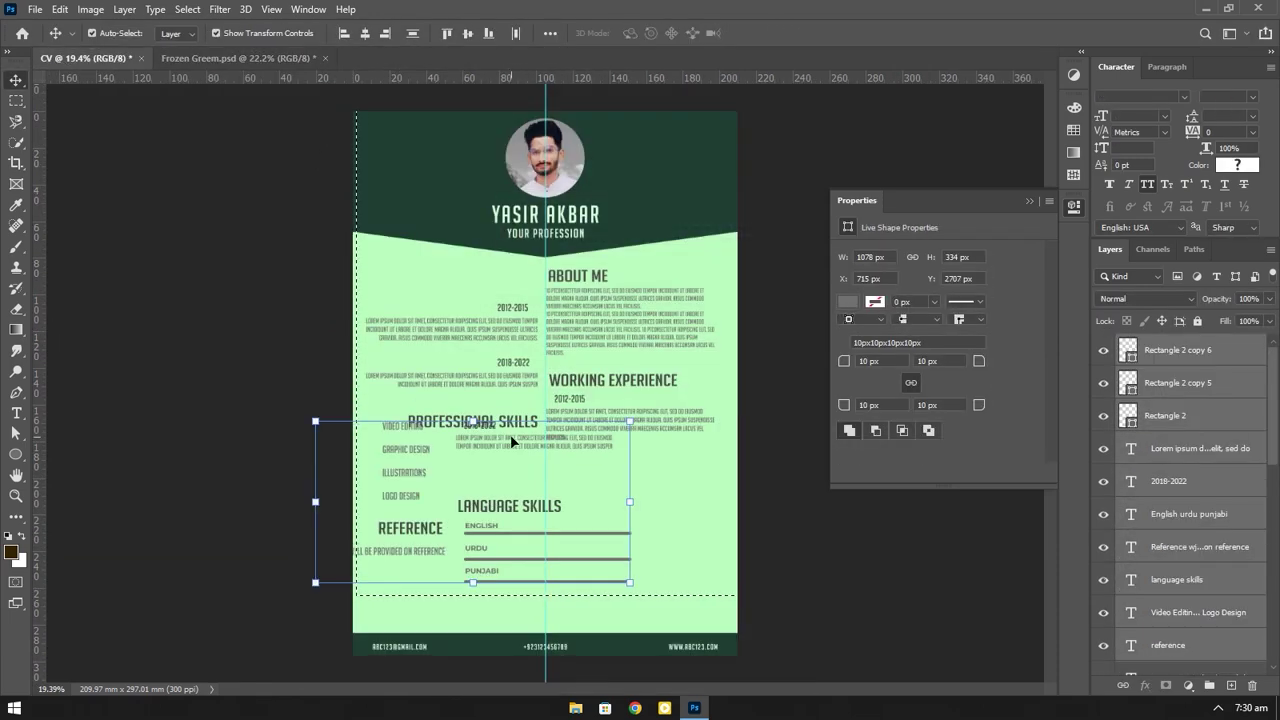
drag(578, 472, 607, 470)
Step: Dismiss the error message and remove the copied language bars
key(Right)
key(Return)
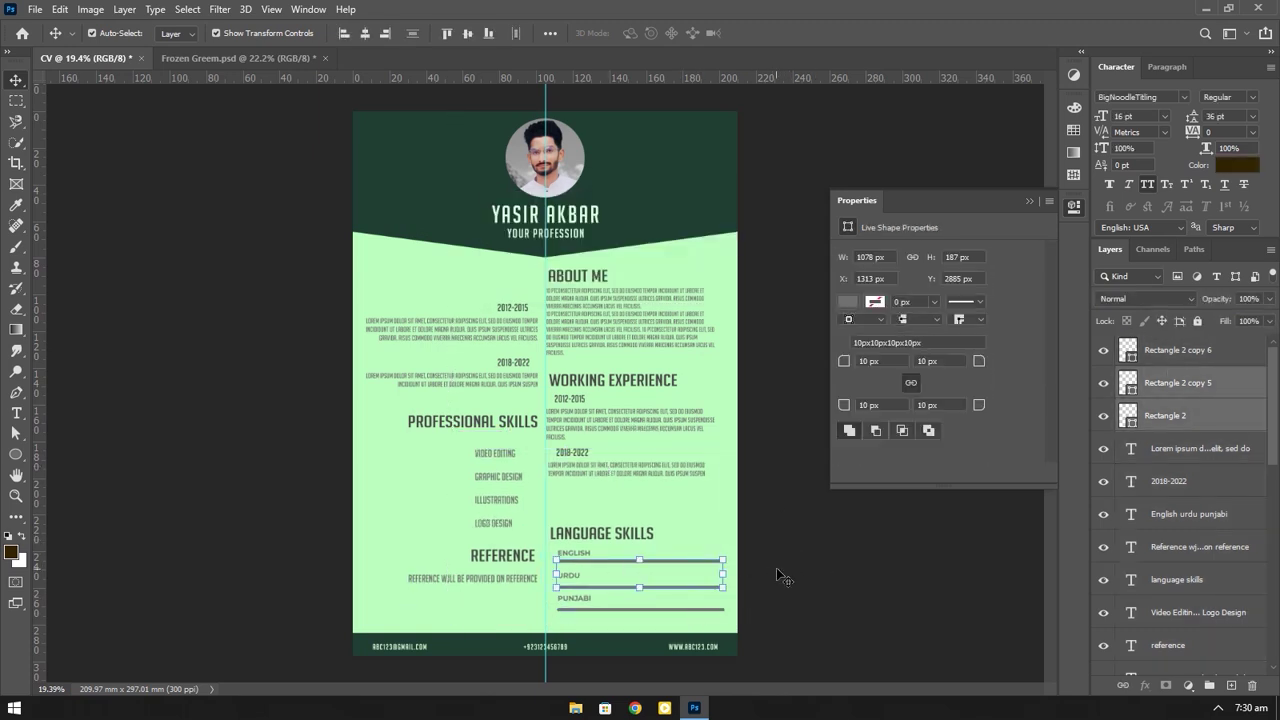
click(677, 586)
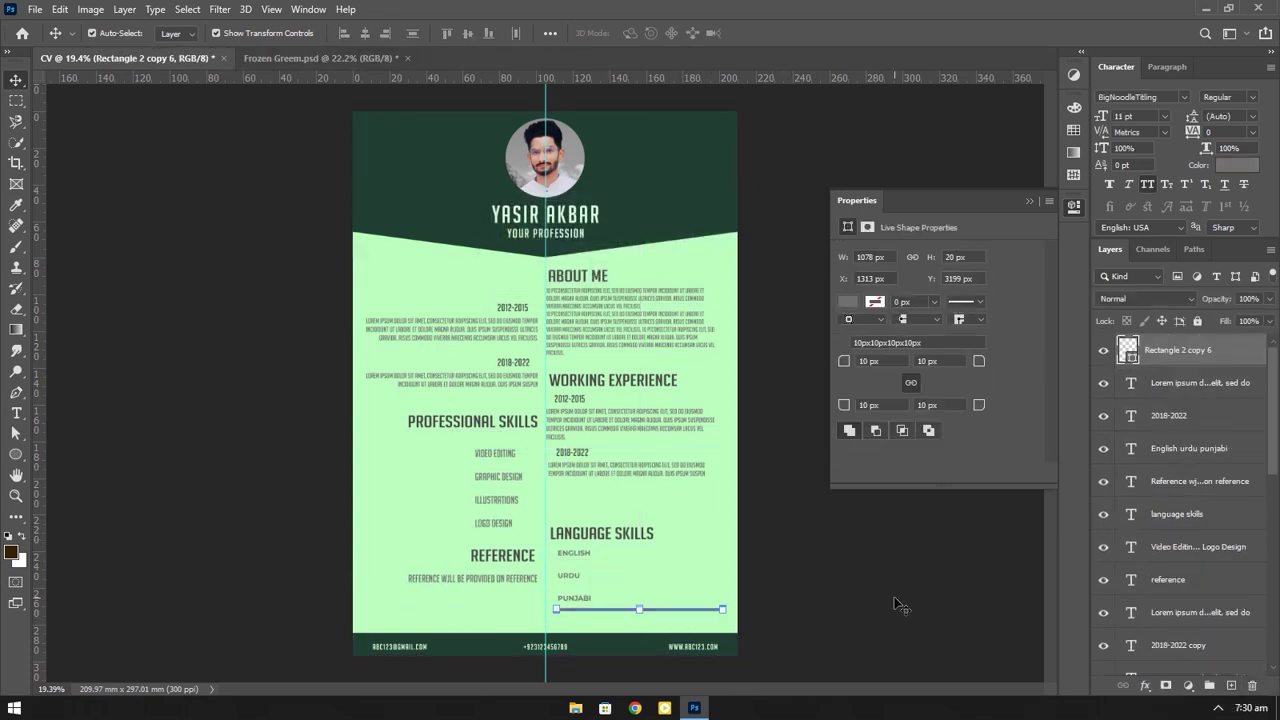
key(ctrl+z)
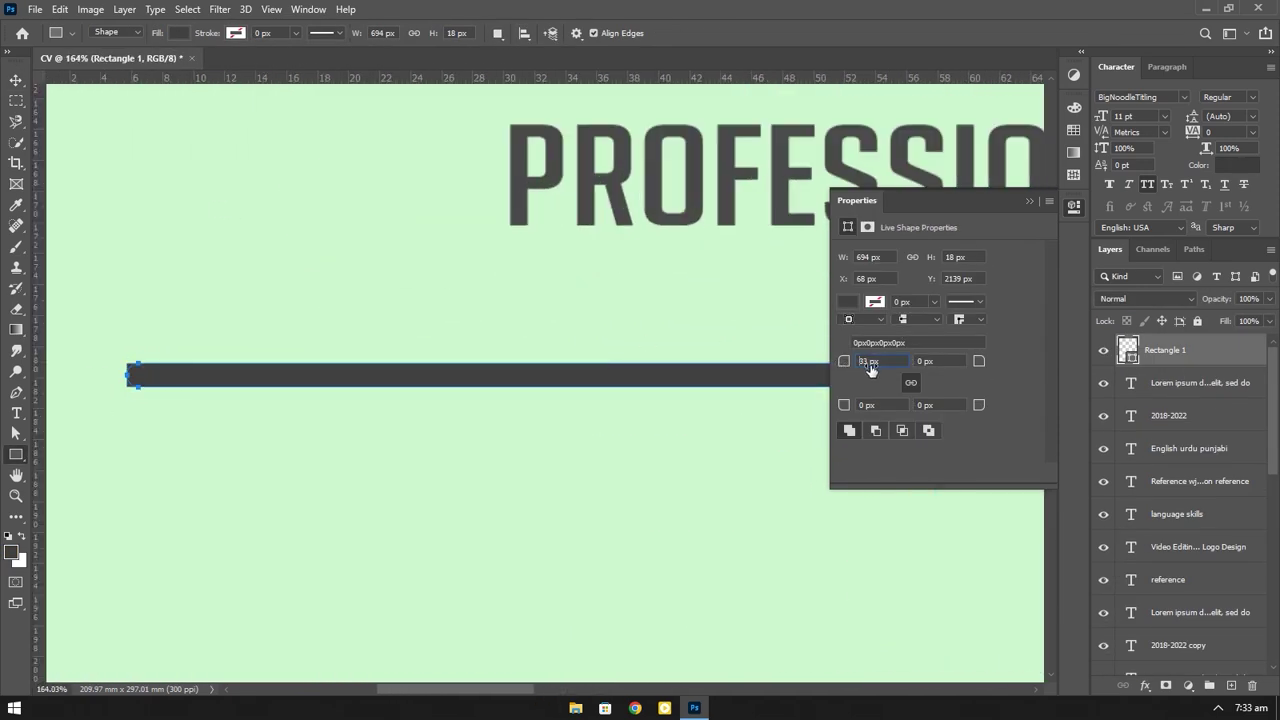
Step: Fill the rounded progress bar with dark green
click(847, 301)
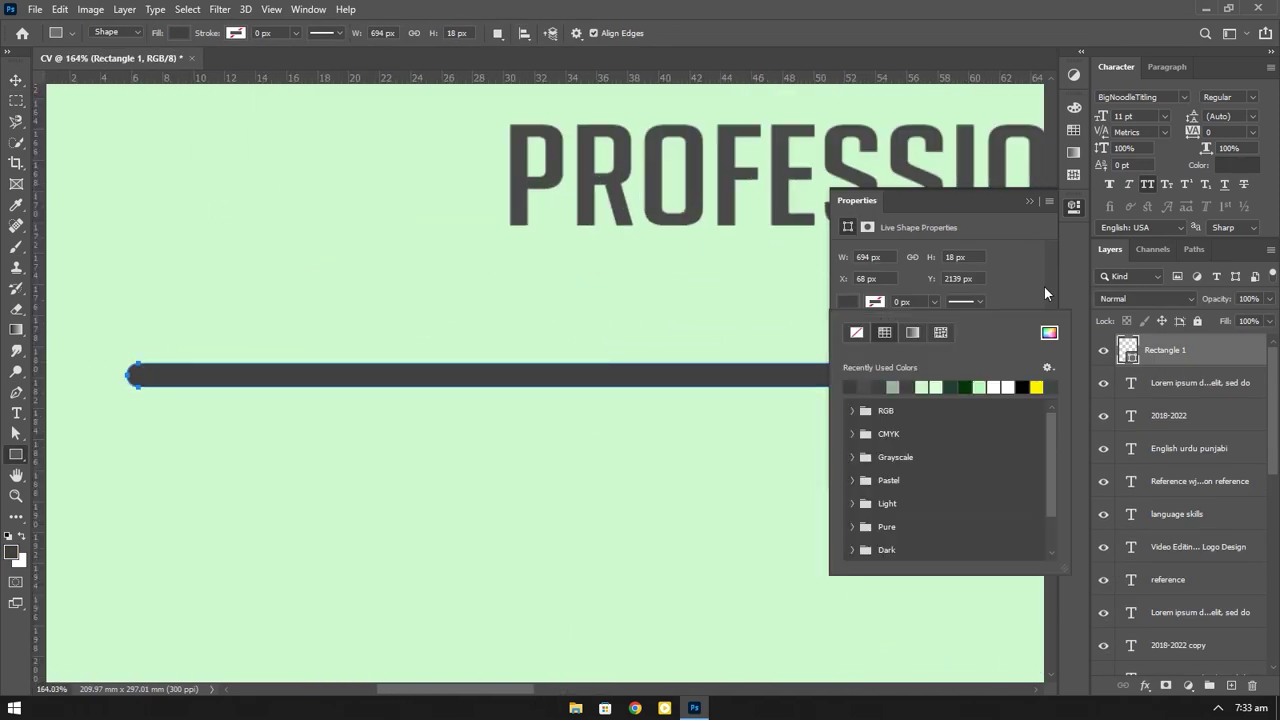
click(1038, 318)
click(1045, 380)
click(1223, 222)
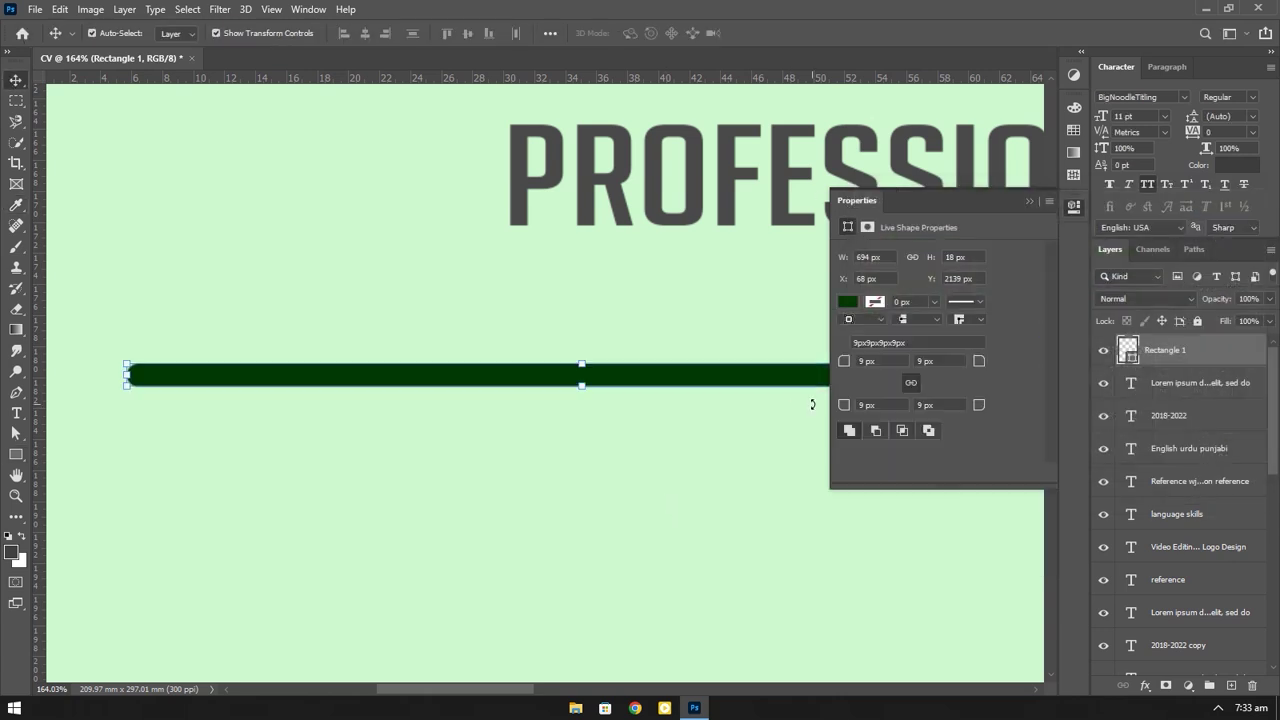
Step: Duplicate the bar as a light grey copy shortened to reveal half green
click(847, 301)
click(127, 392)
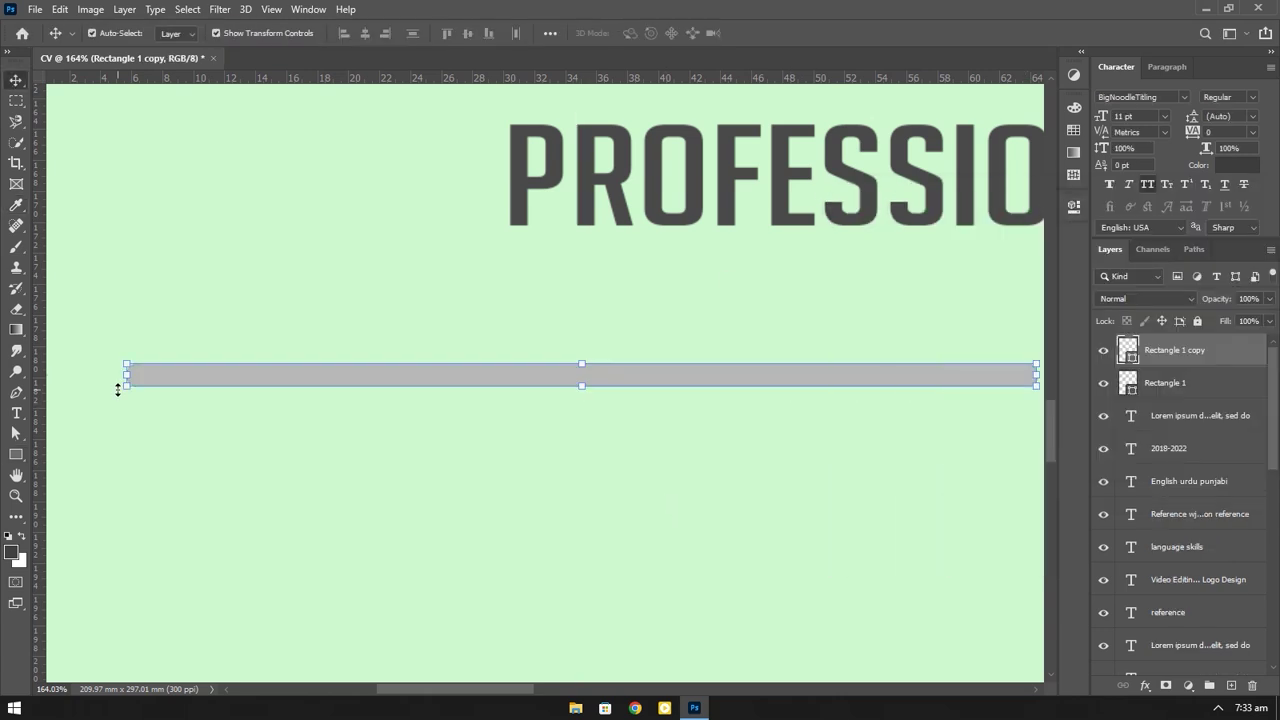
drag(127, 375, 126, 377)
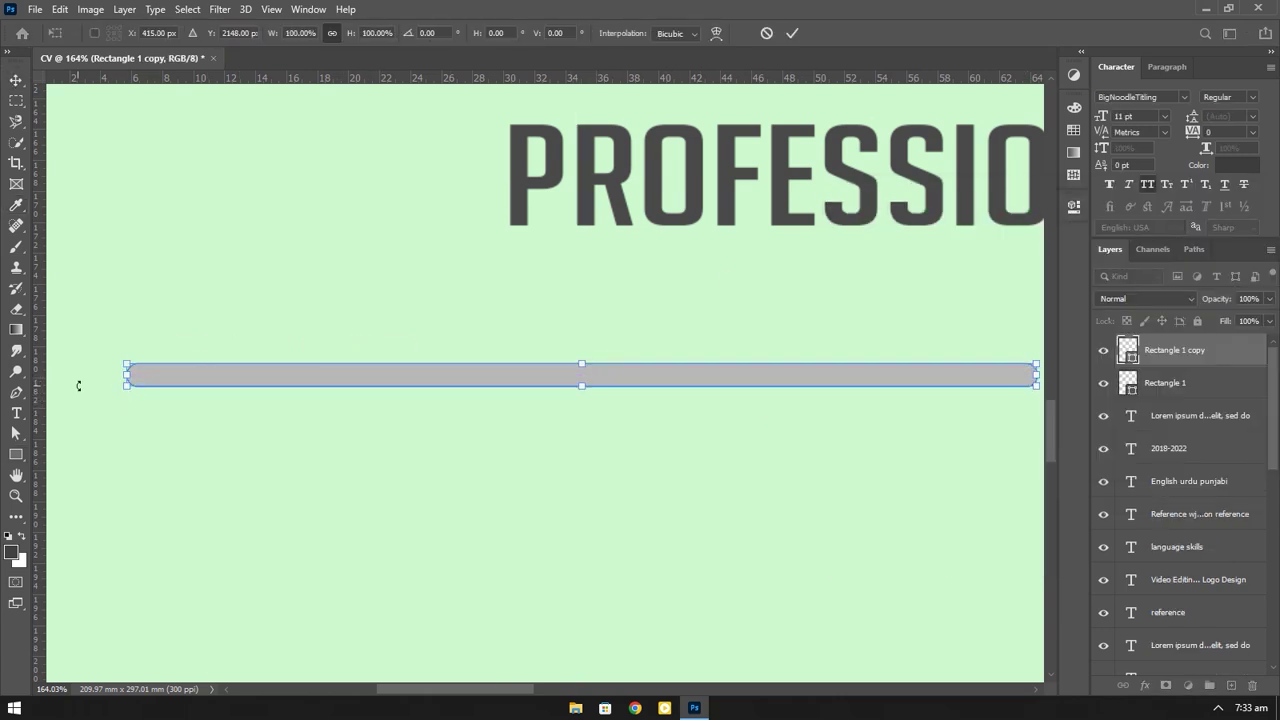
drag(127, 375, 590, 375)
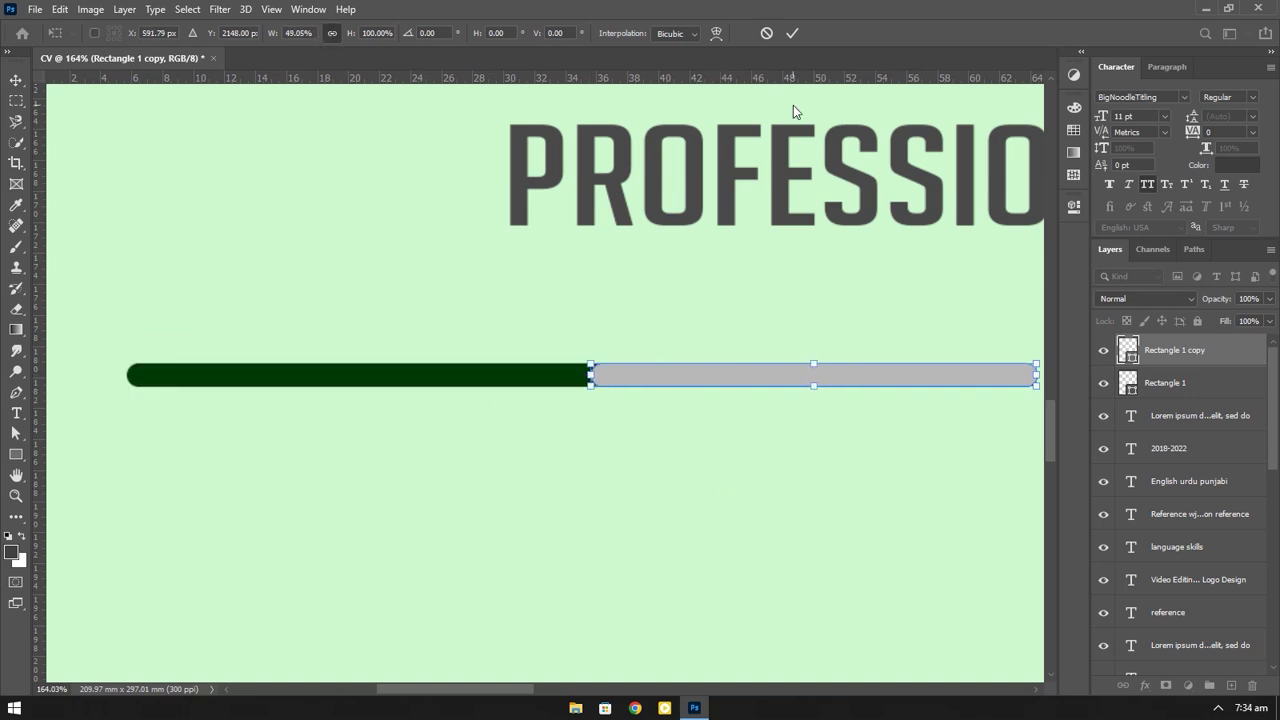
key(Return)
scroll(428, 520, down, 5)
drag(440, 370, 561, 389)
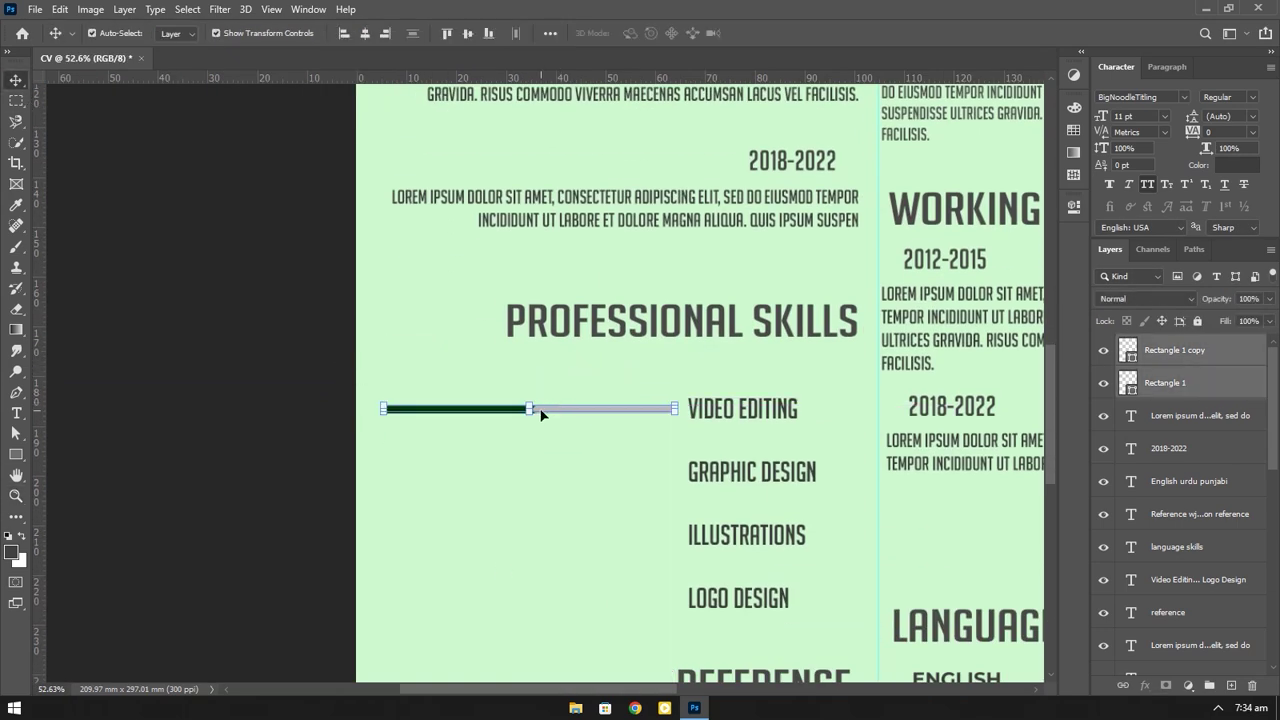
Step: Copy the bar to each skill row and vary Video Editing, Illustrations and Logo Design levels
drag(540, 409, 541, 601)
click(560, 409)
drag(533, 409, 480, 409)
key(Return)
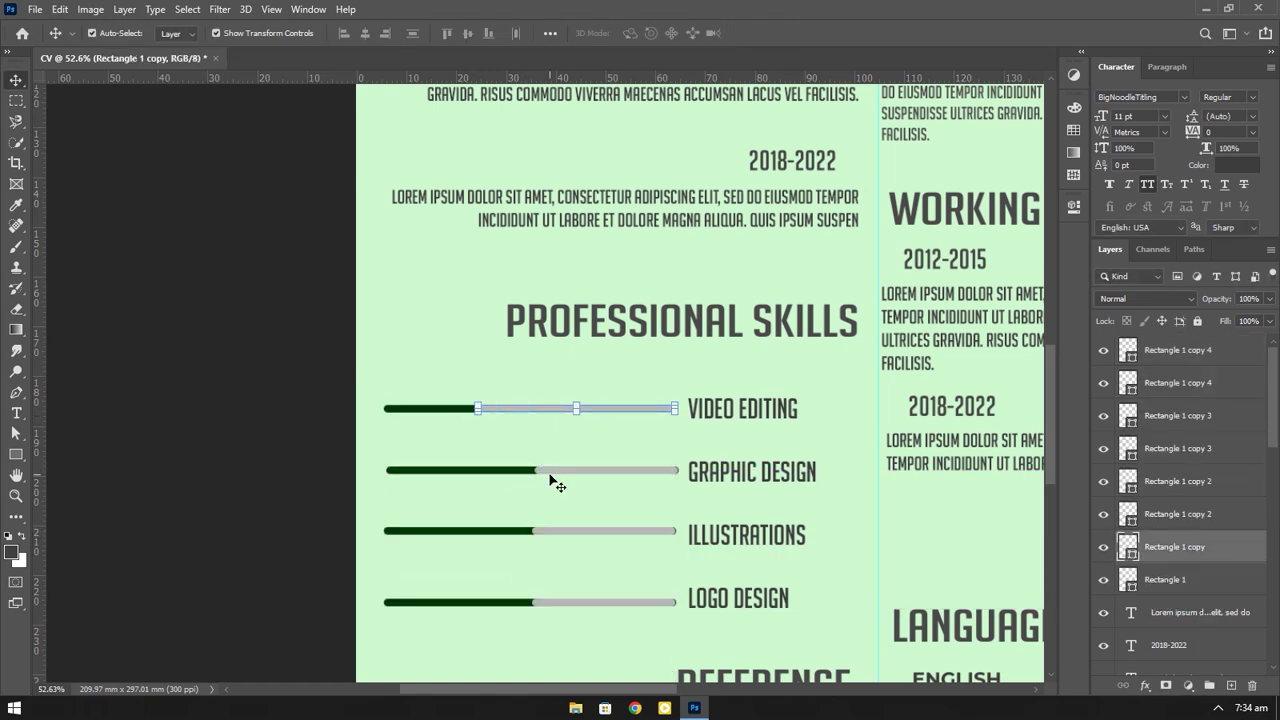
click(560, 531)
drag(533, 531, 603, 549)
key(Return)
click(600, 601)
drag(533, 601, 410, 601)
Step: Copy the progress bars beside English, Urdu and Punjabi
drag(314, 391, 580, 612)
mouse_move(637, 510)
mouse_down()
mouse_move(355, 347)
mouse_move(588, 548)
mouse_up()
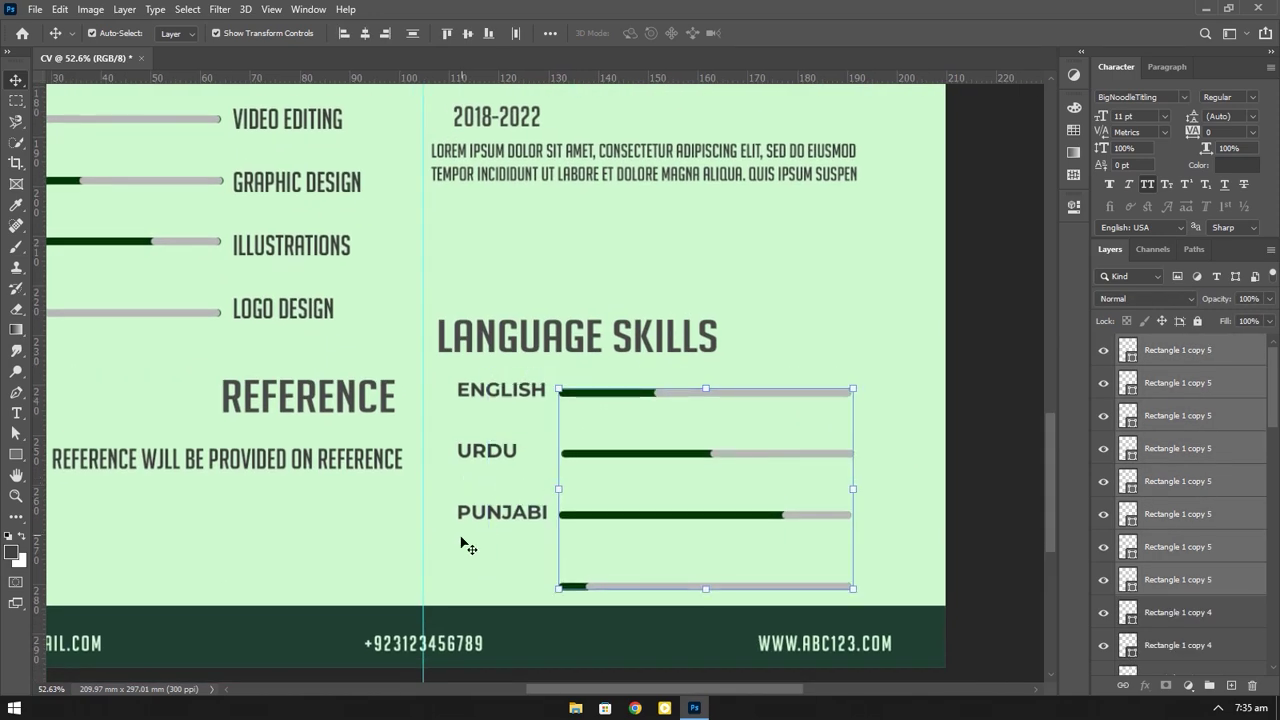
scroll(588, 548, down, 3)
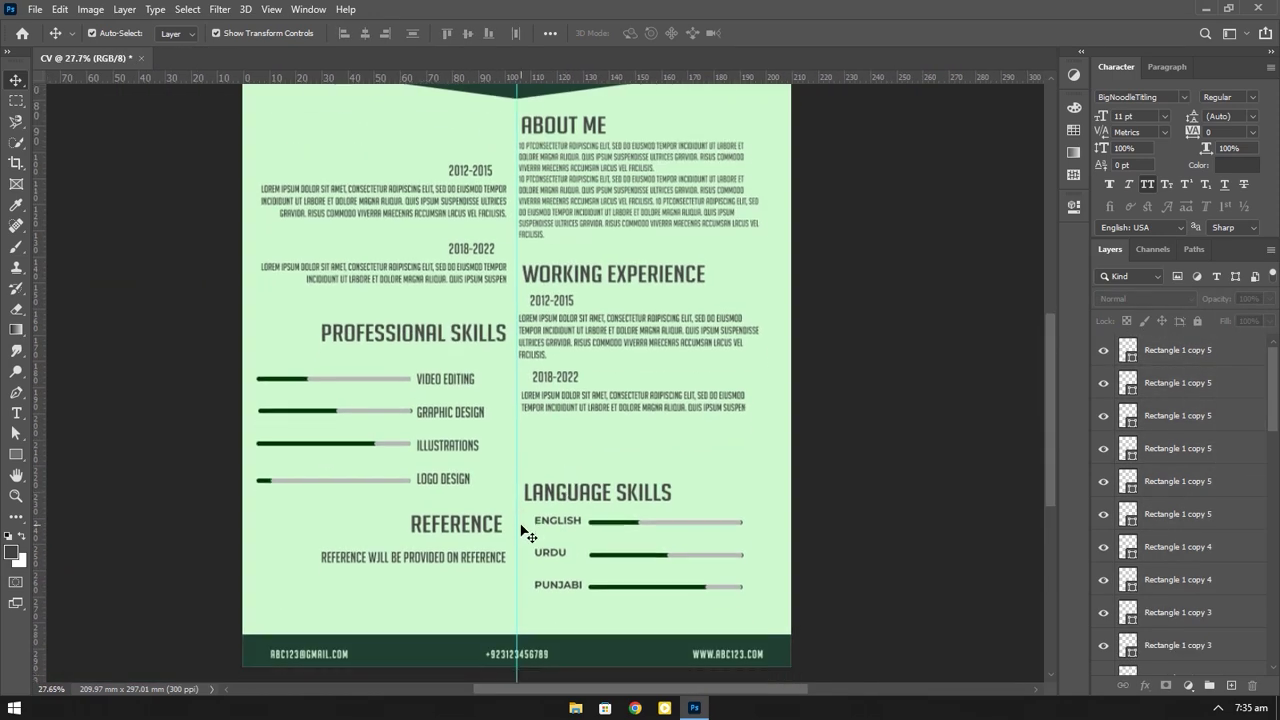
Step: Recolour both rectangles inside the Upper Border smart object to grey, then save and close it
scroll(249, 155, up, 2)
scroll(1278, 418, down, 15)
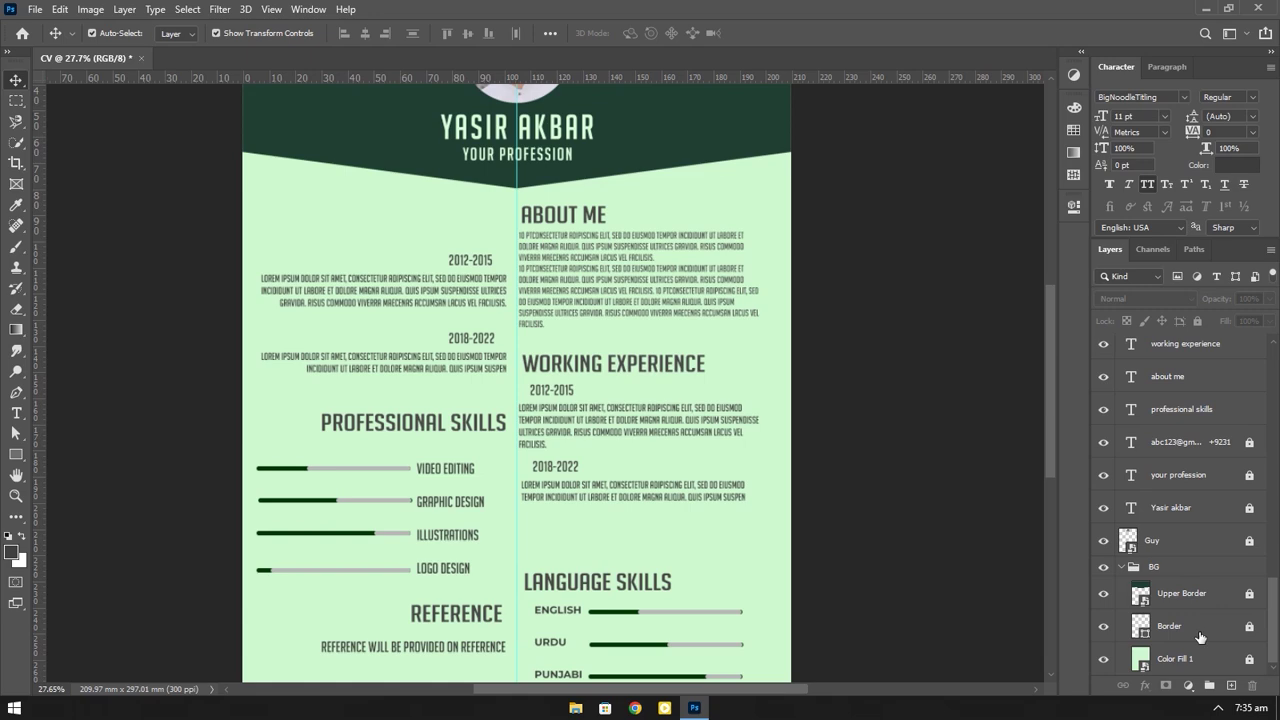
click(1190, 593)
click(1198, 625)
double_click(1141, 626)
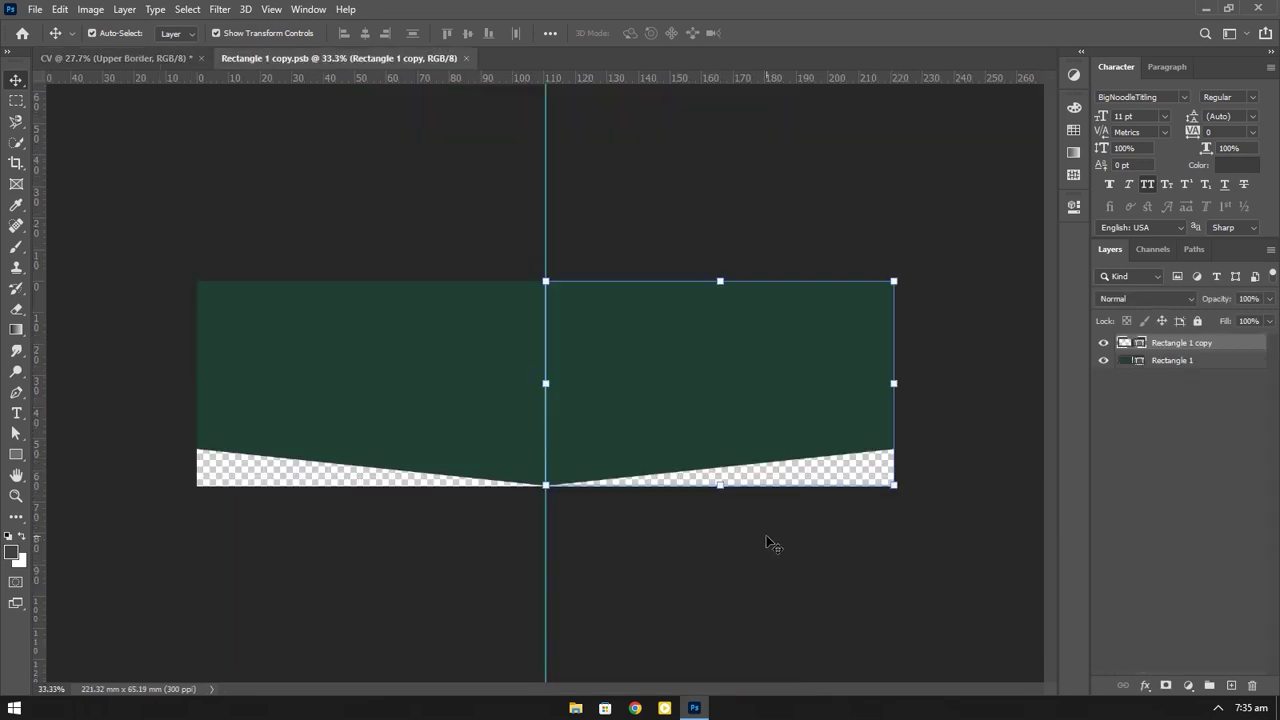
double_click(1124, 343)
click(846, 389)
key(Return)
double_click(1125, 365)
click(1218, 222)
key(ctrl+s)
key(ctrl+w)
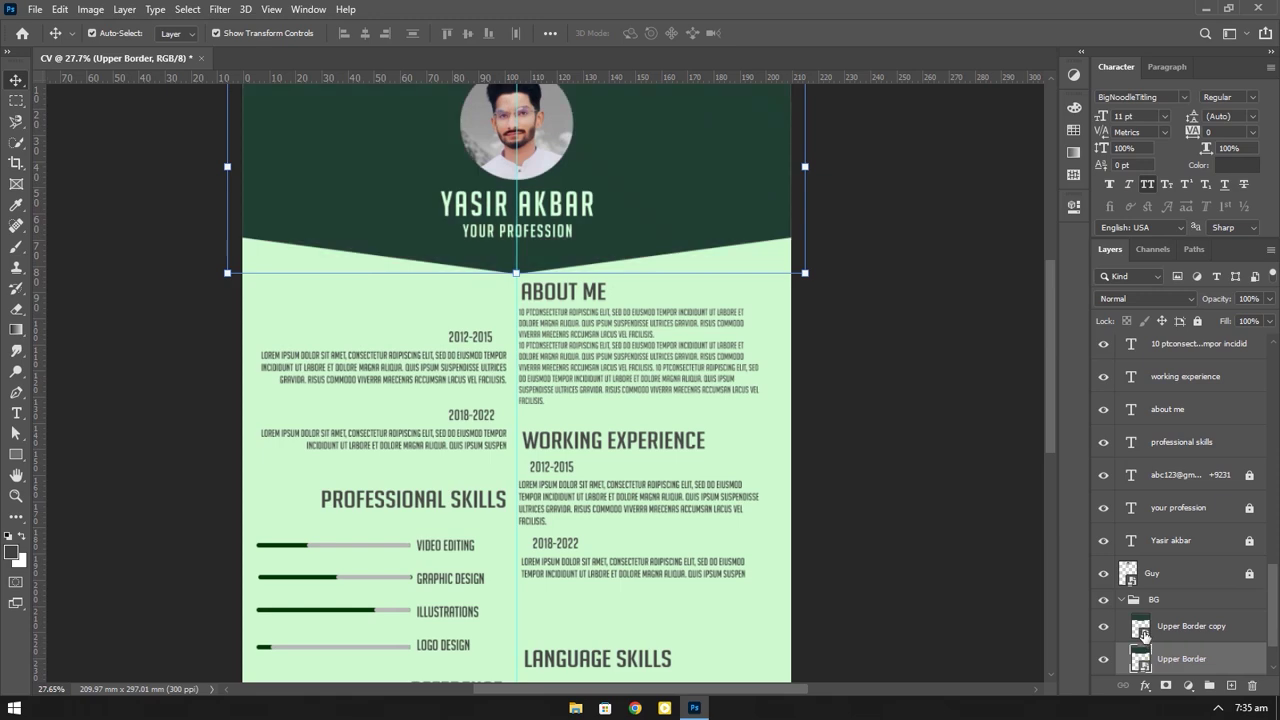
Step: Add a grey Color Overlay style to the header border layer
right_click(1160, 660)
click(1000, 26)
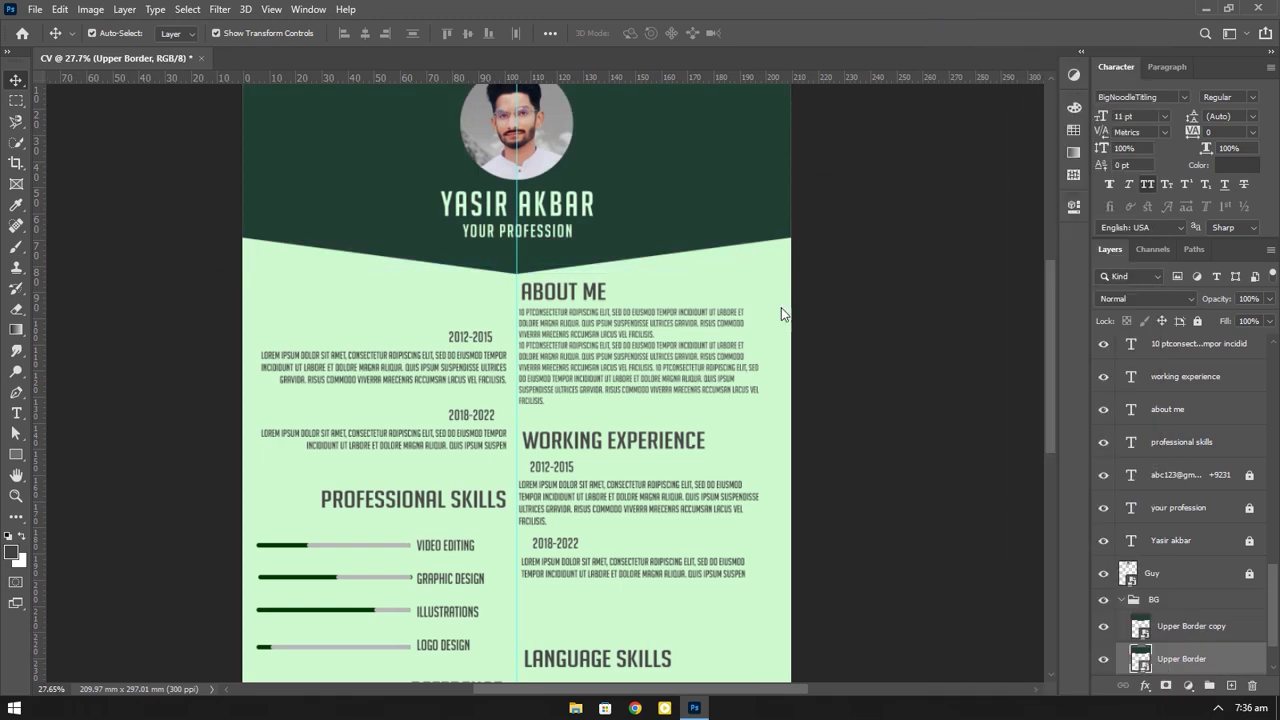
click(776, 368)
click(869, 373)
click(1219, 226)
click(1174, 294)
Step: Apply the same grey Color Overlay to the footer border layer
click(1210, 628)
right_click(1210, 628)
click(1064, 101)
click(1177, 294)
scroll(851, 420, down, 5)
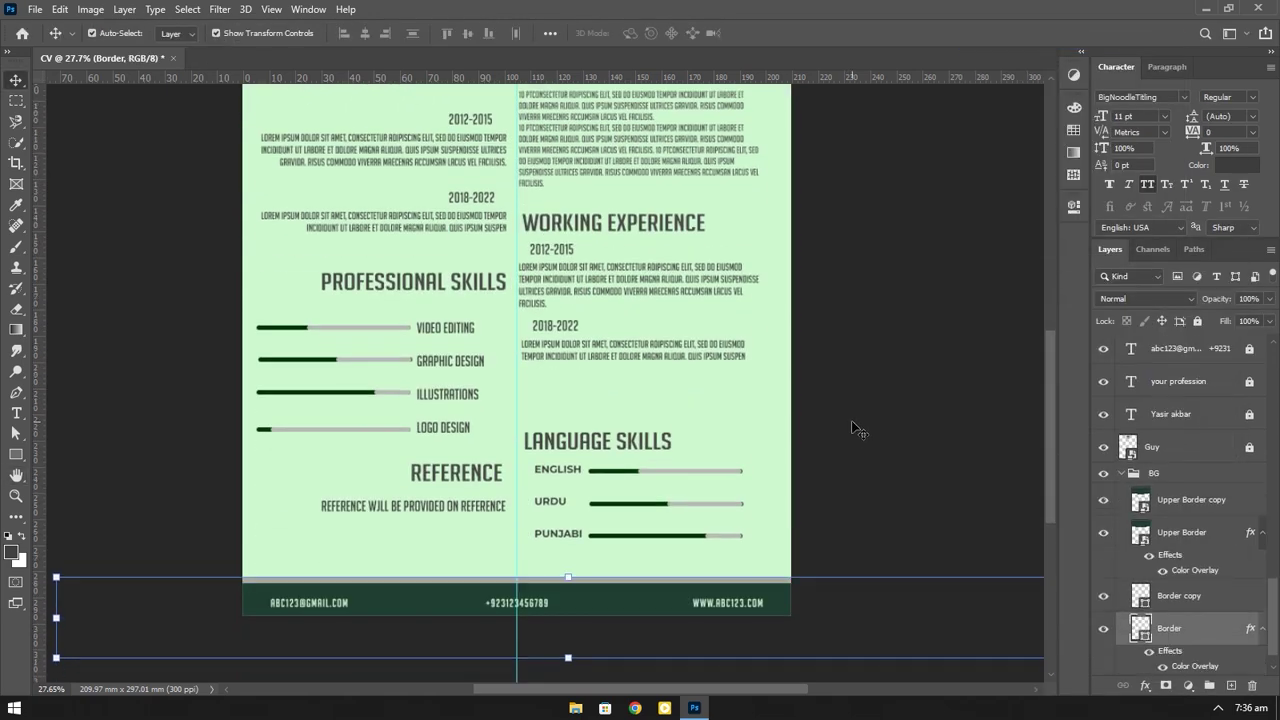
click(851, 427)
scroll(853, 395, up, 5)
scroll(890, 190, down, 4)
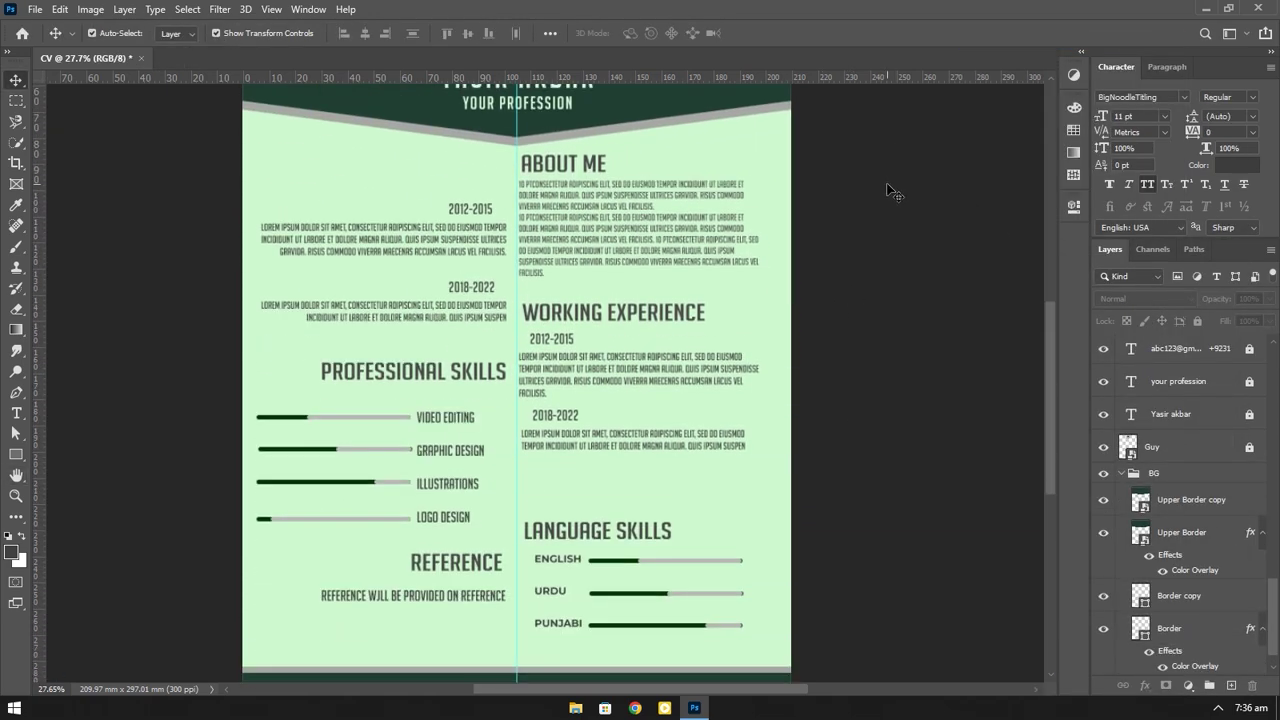
scroll(880, 230, up, 2)
mouse_move(559, 233)
mouse_down()
mouse_move(486, 221)
mouse_move(486, 232)
mouse_move(362, 257)
mouse_up()
Step: Retype the copied ABOUT ME heading as EDUCATION, commit it, and fit the page on screen
double_click(424, 233)
text(EDUCATION)
key(ctrl+Return)
key(v)
click(126, 271)
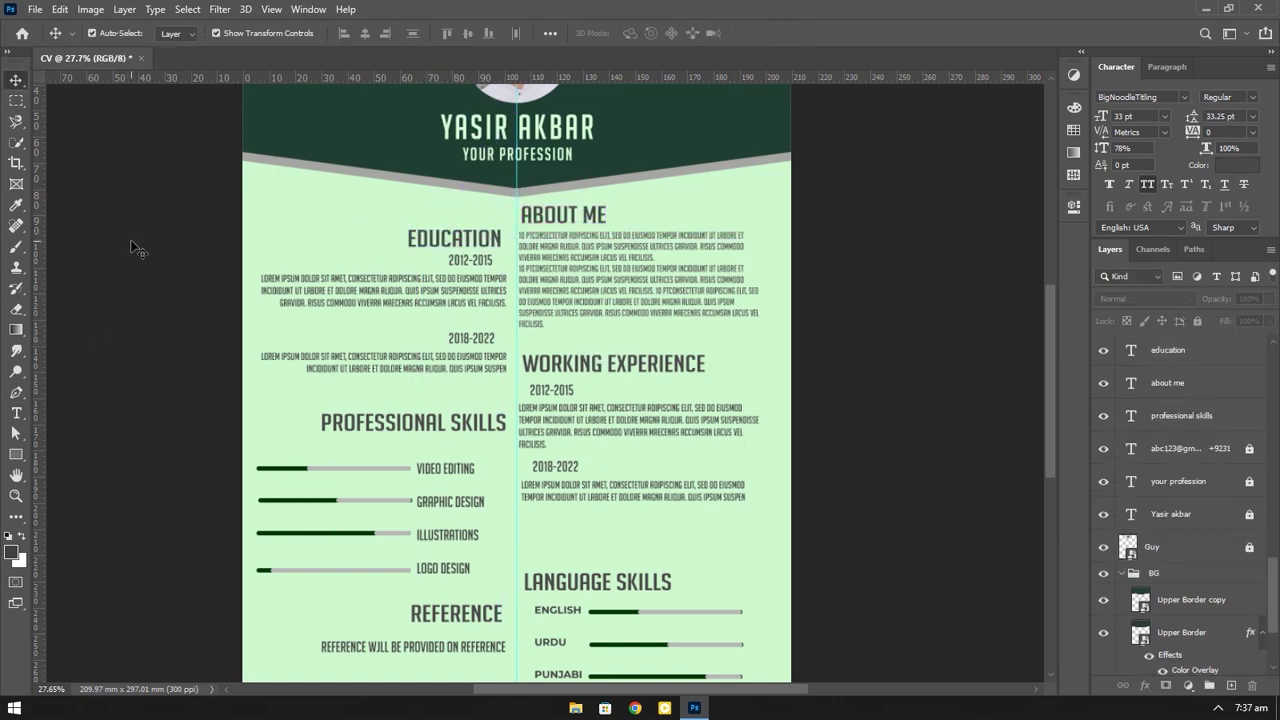
click(17, 496)
key(ctrl+0)
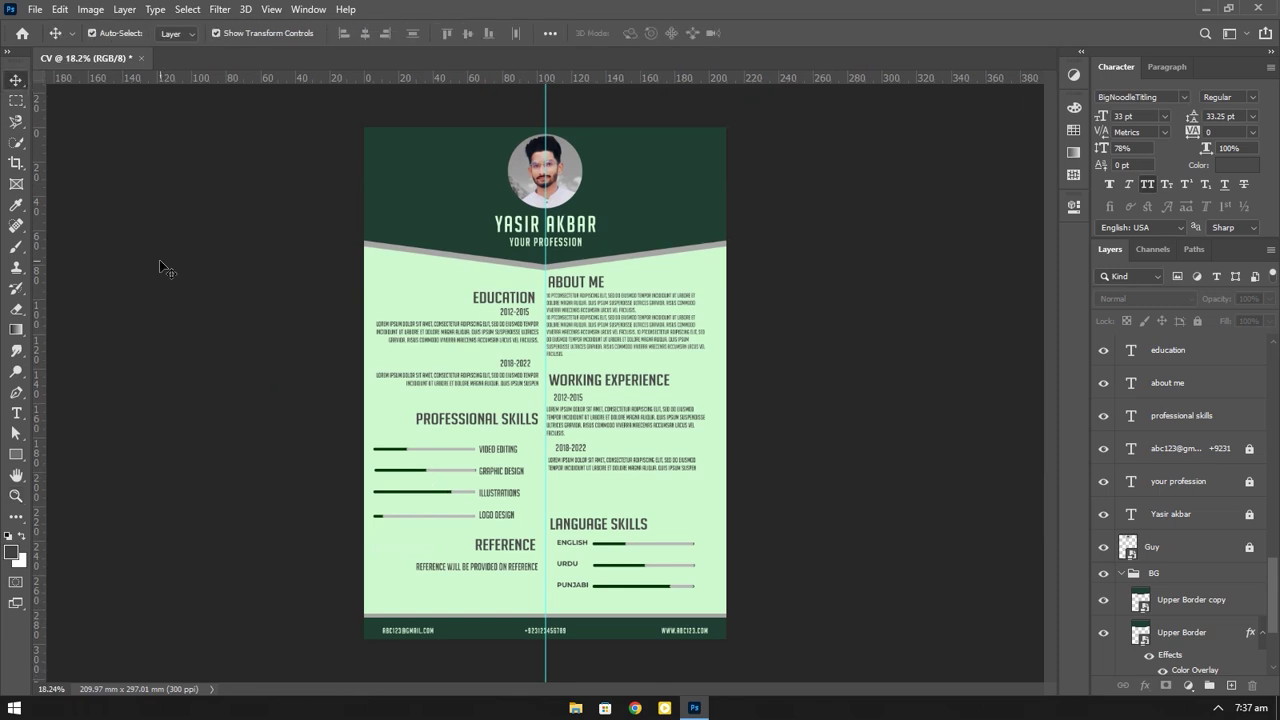